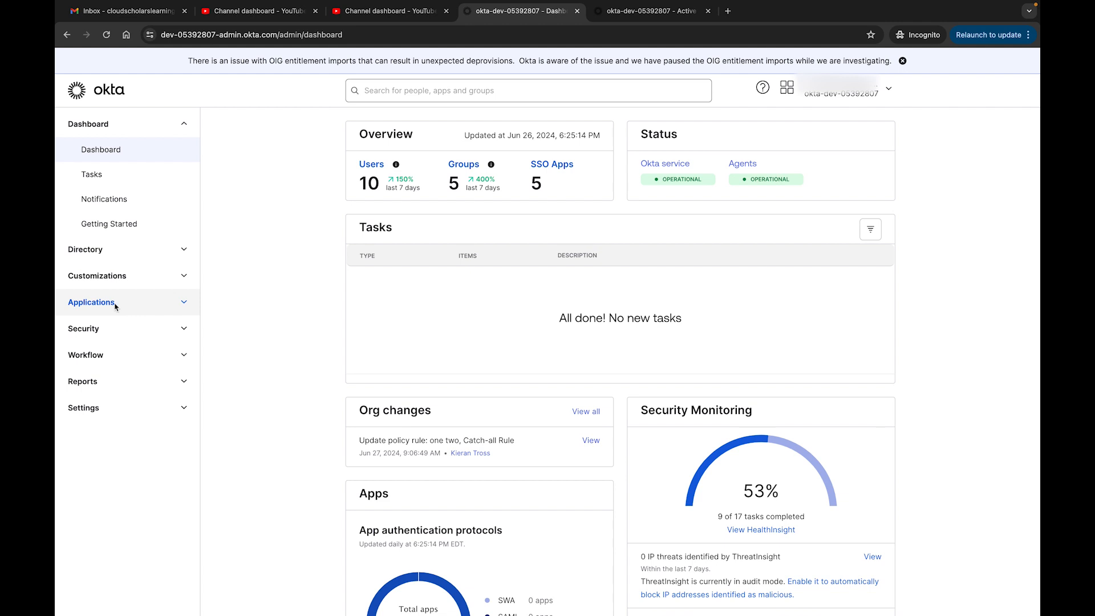
Step: Open the Security authenticators settings and look over the Security Question actions, the enrollment view and the setup list
click(117, 328)
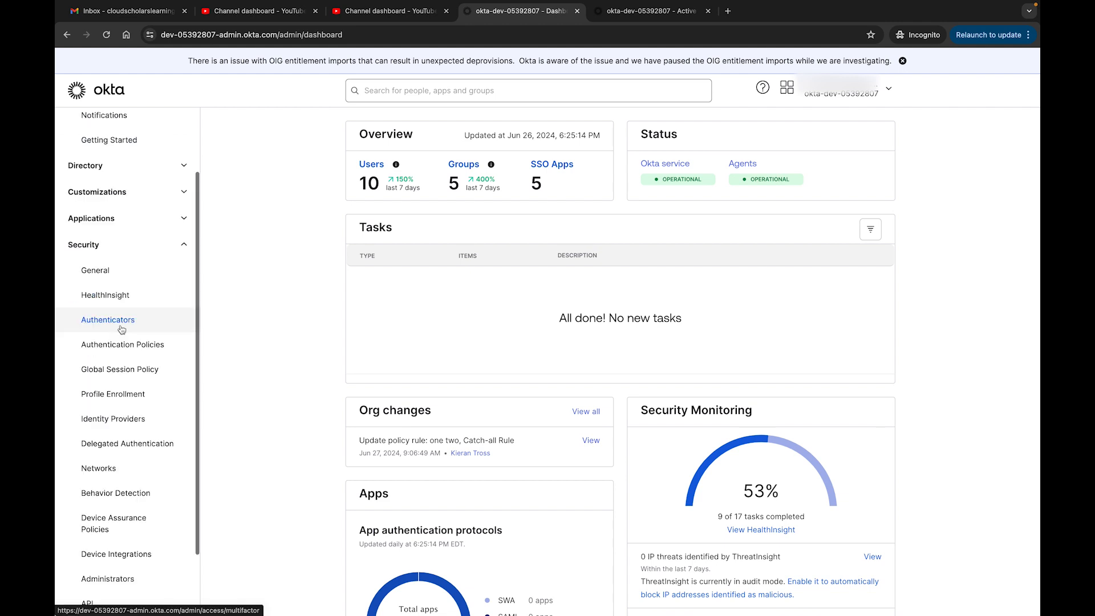
click(130, 328)
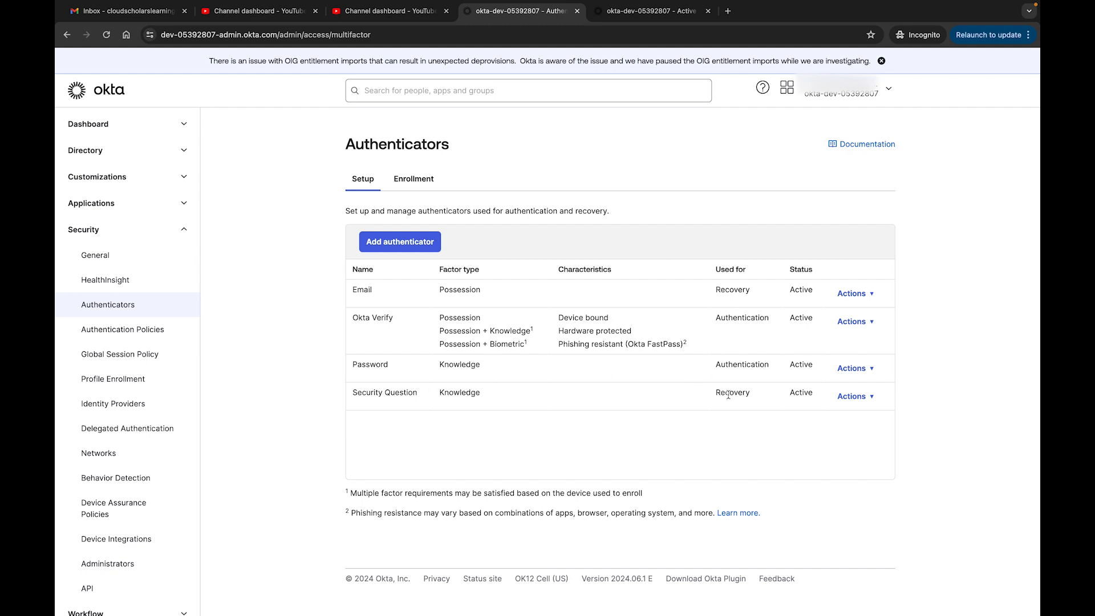
click(851, 396)
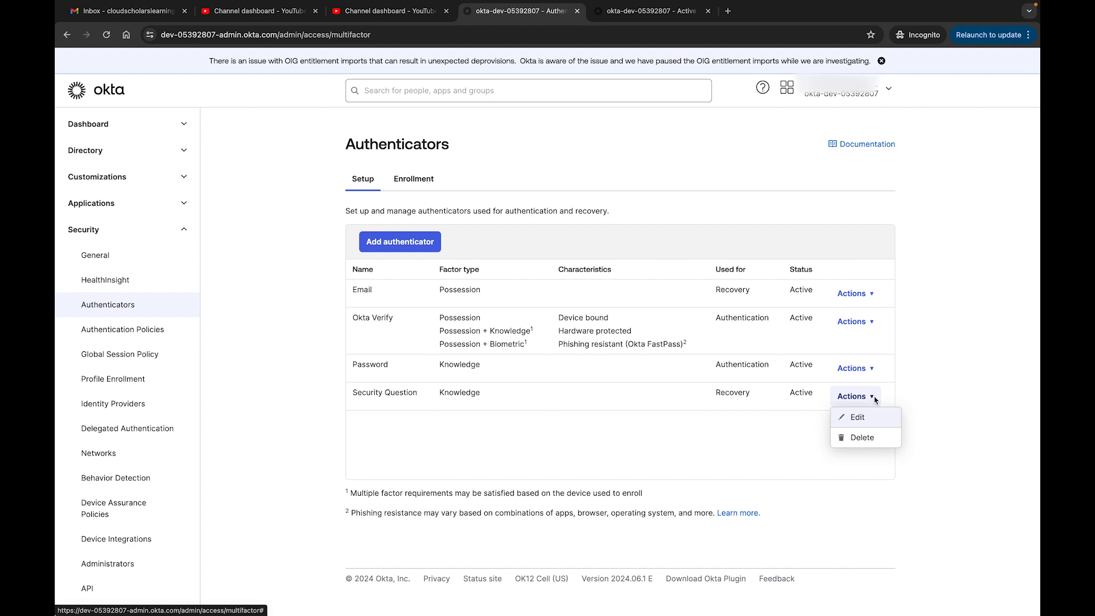
click(936, 392)
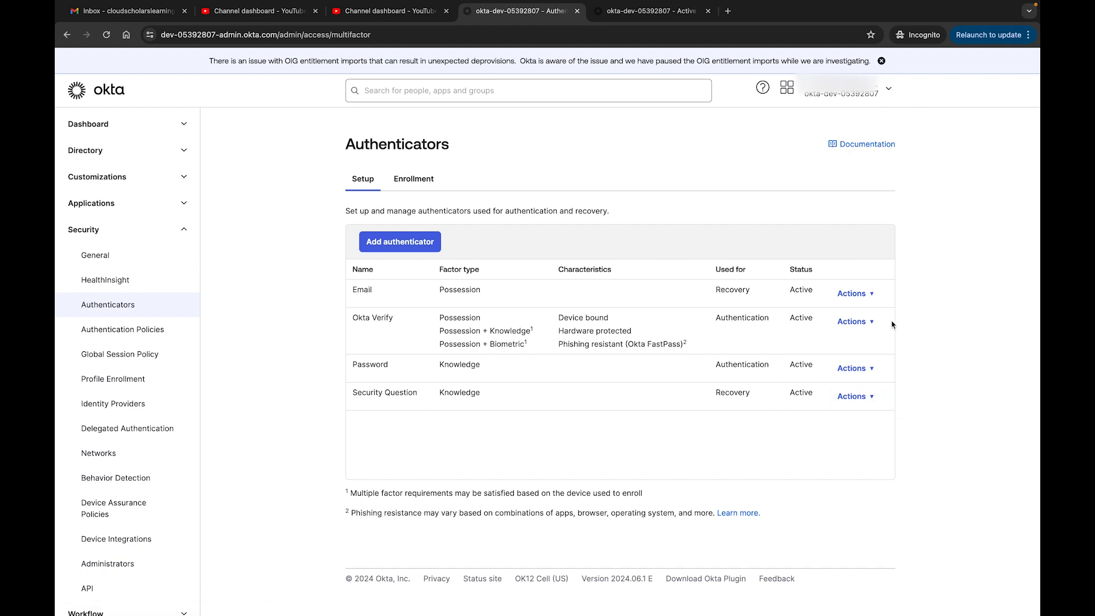
click(414, 180)
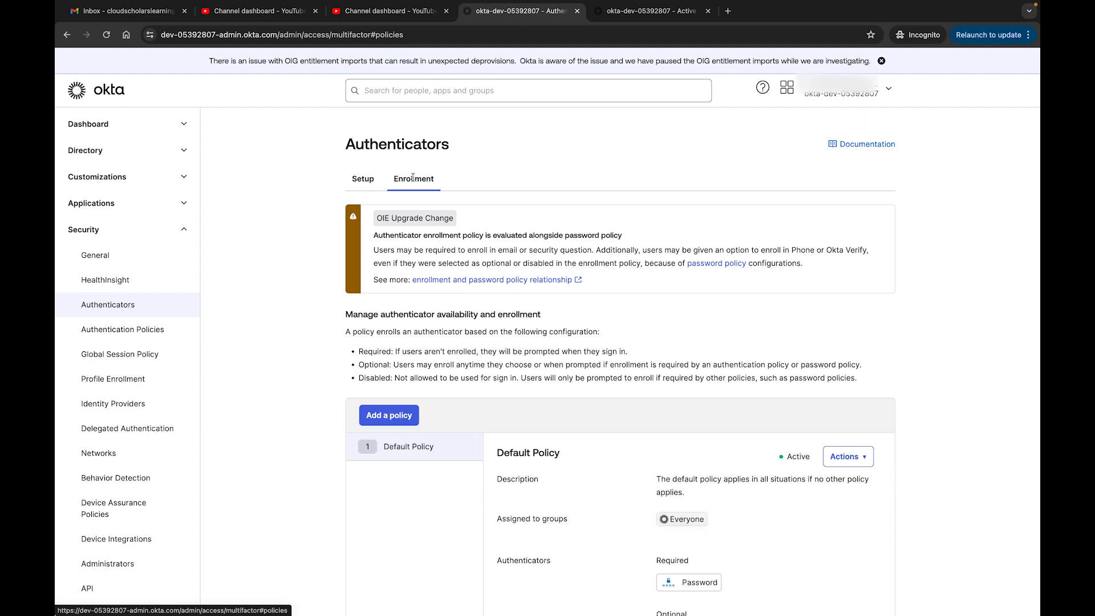
click(363, 181)
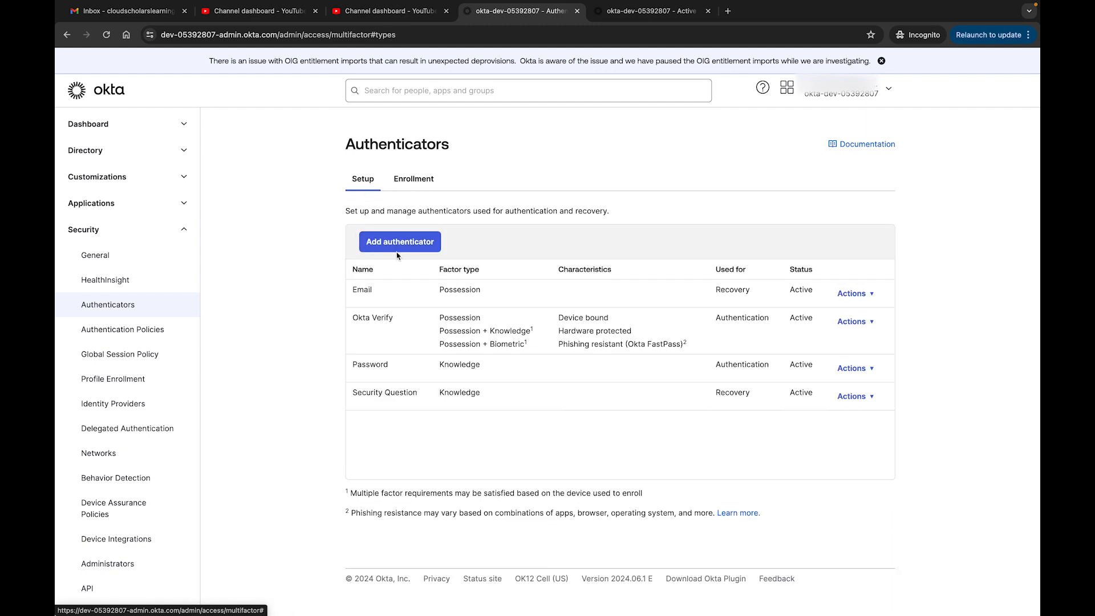
Step: Check which authenticators in the catalogue are already added, and add Google Authenticator
click(400, 249)
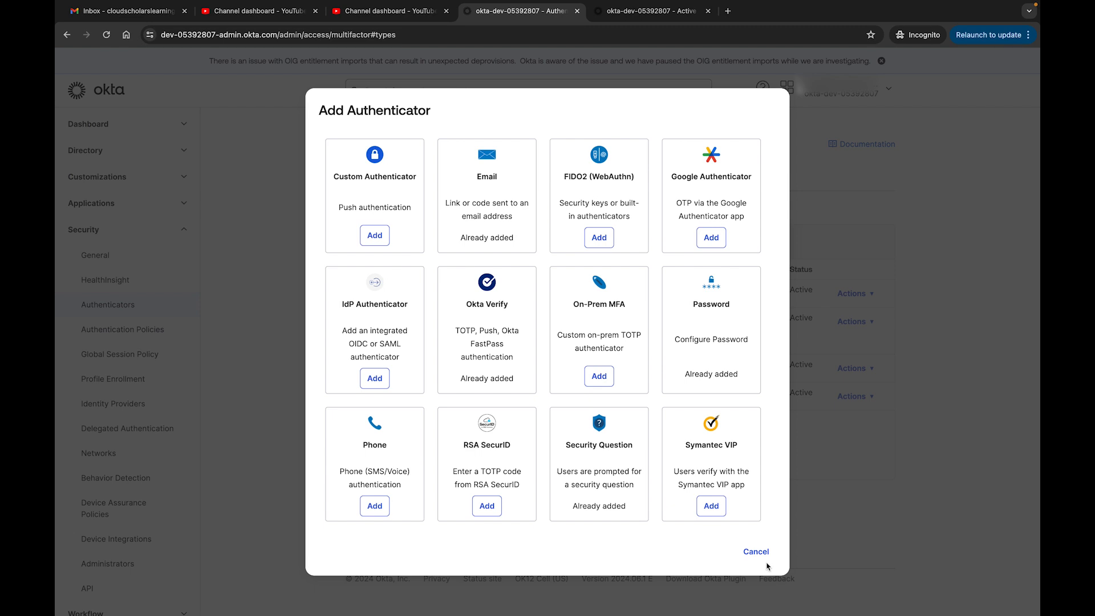
click(747, 545)
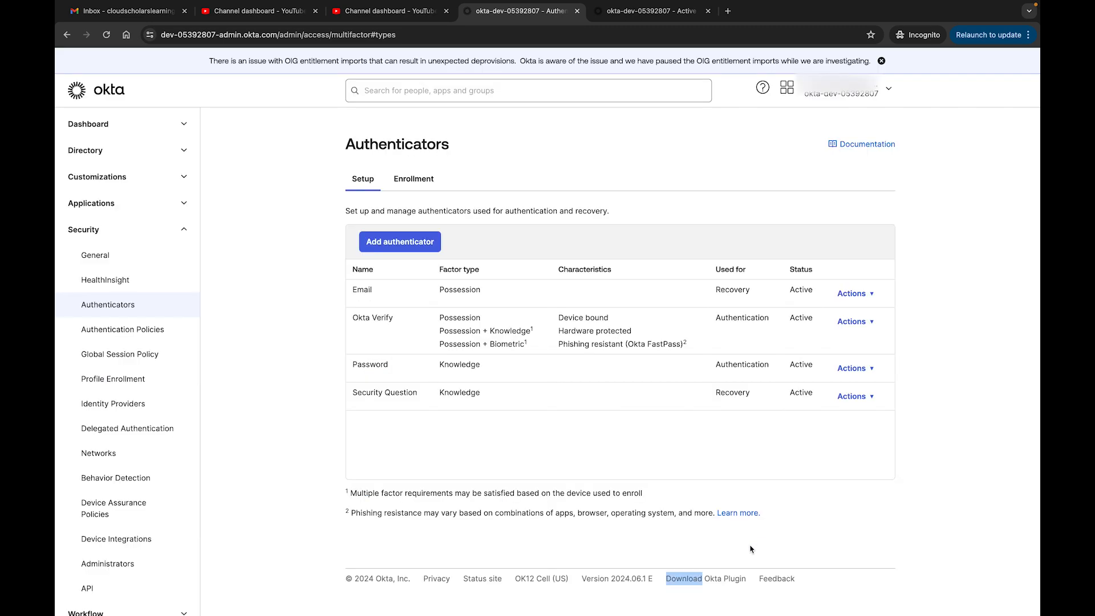
click(403, 251)
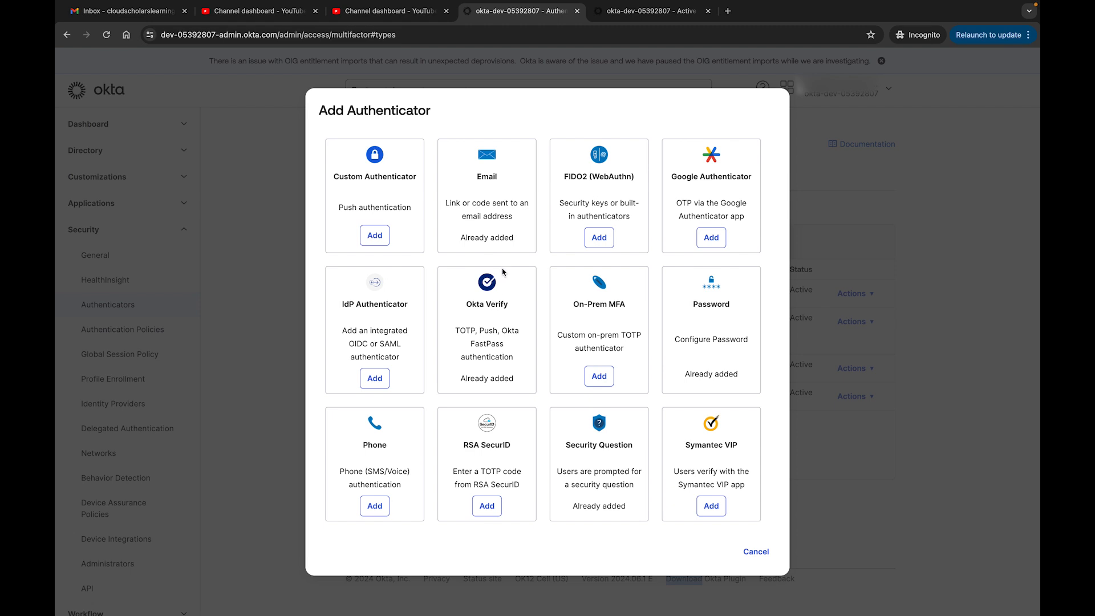
triple_click(484, 376)
triple_click(710, 376)
triple_click(601, 507)
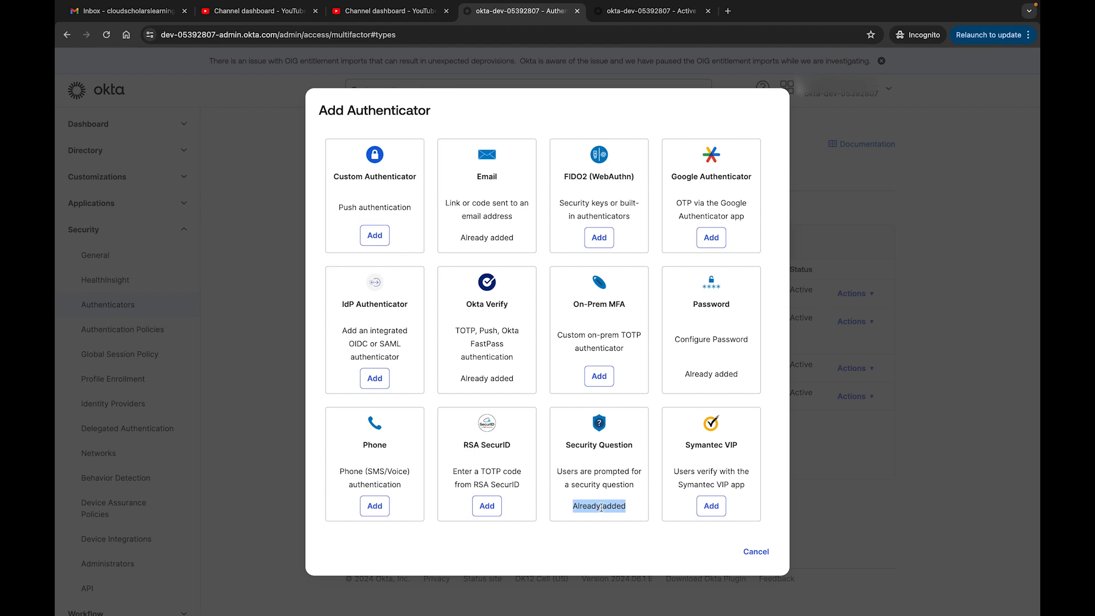
click(487, 239)
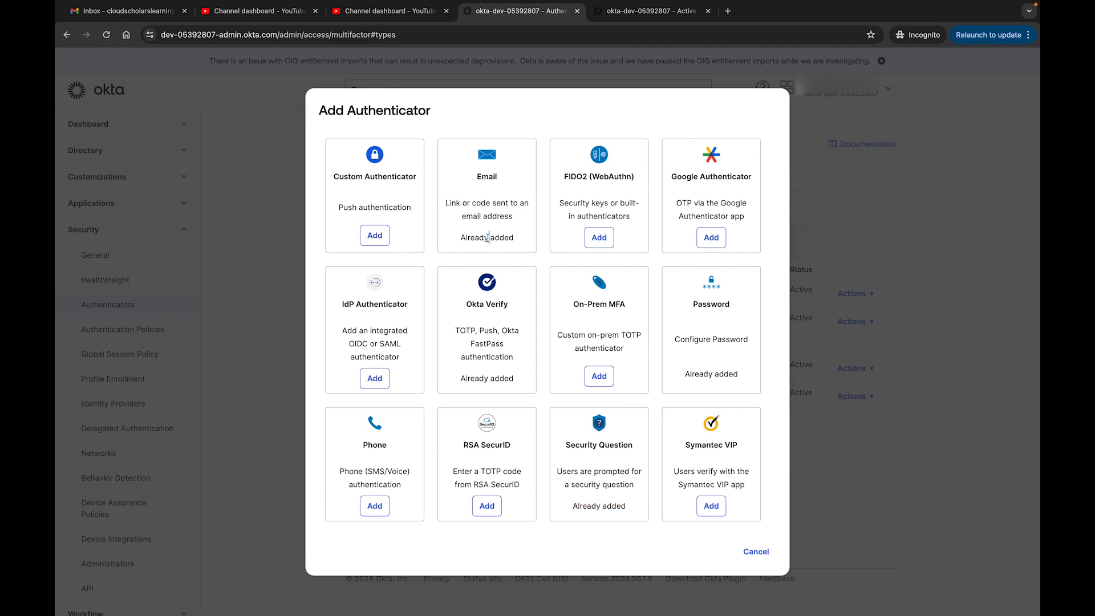
triple_click(487, 238)
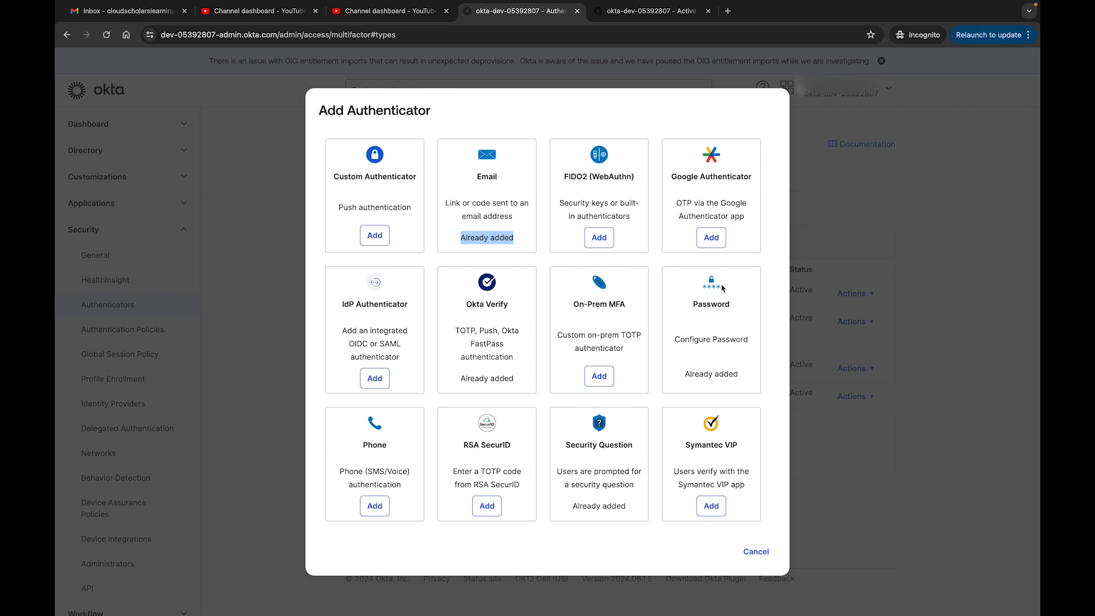
click(713, 238)
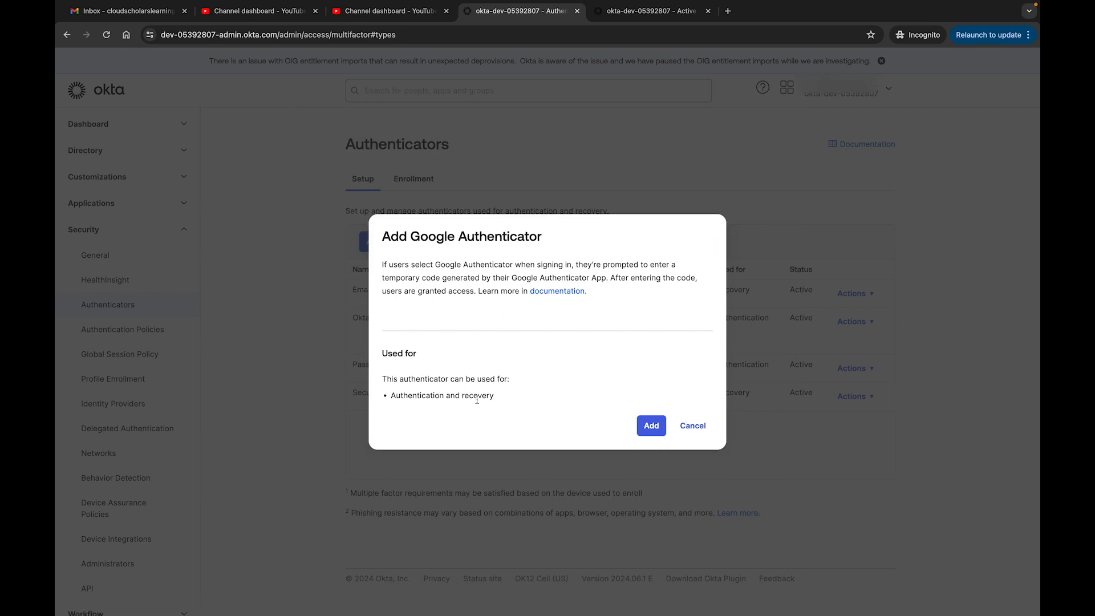
click(649, 431)
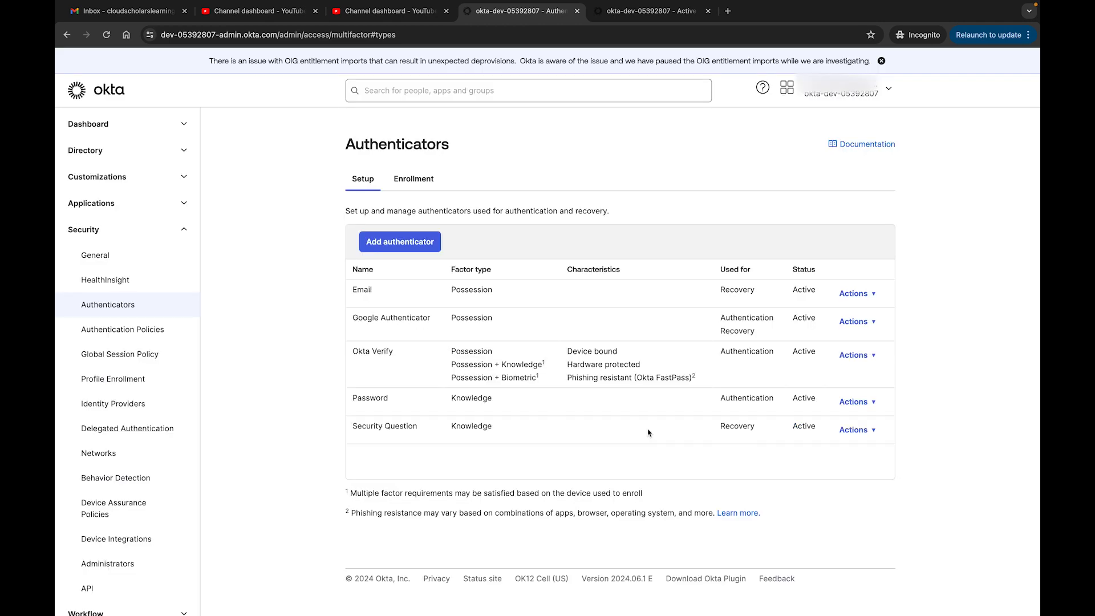
Step: Review the settings of the Google Authenticator and Email authenticators, closing each without changes
click(864, 323)
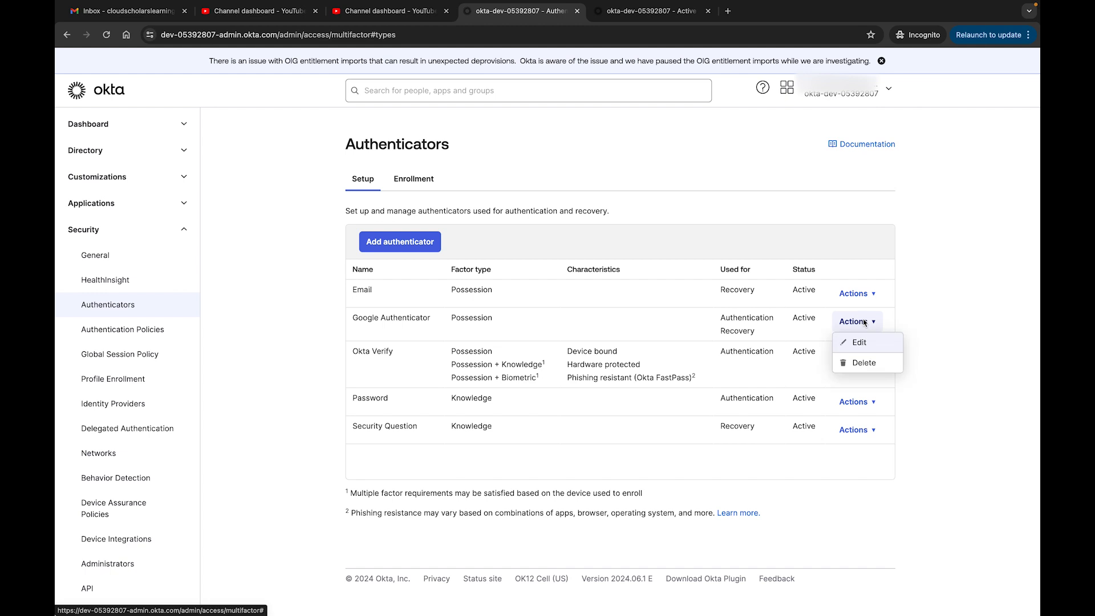
click(857, 341)
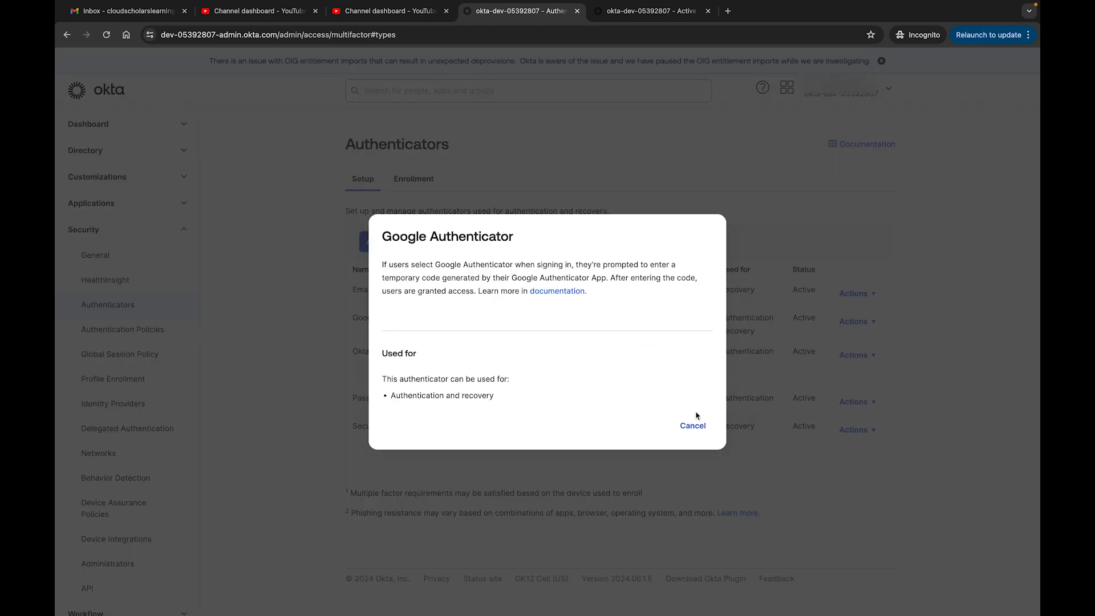
click(693, 432)
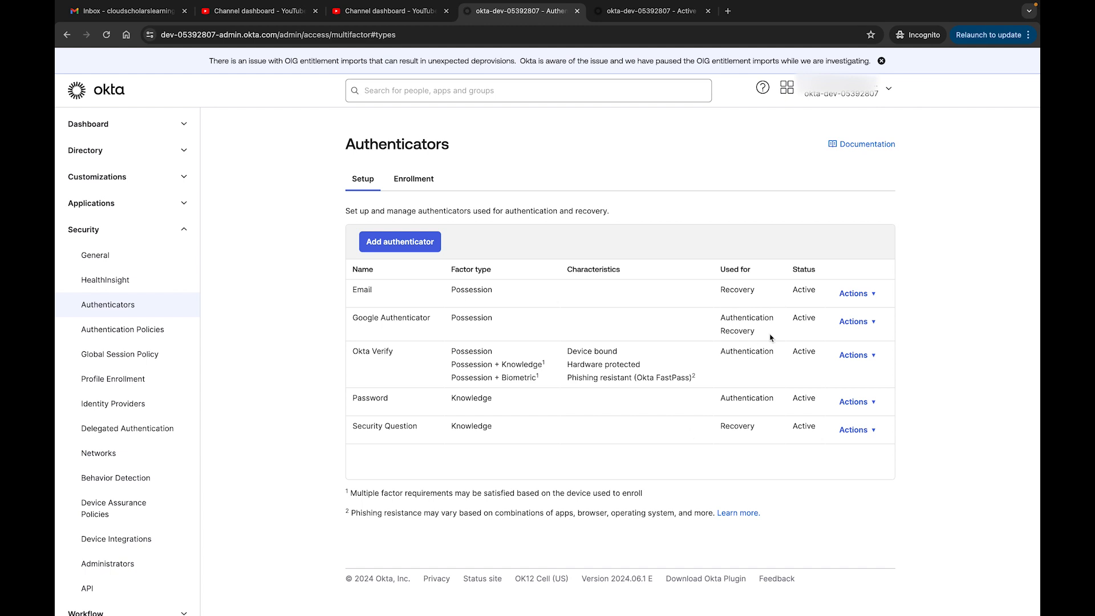
click(857, 295)
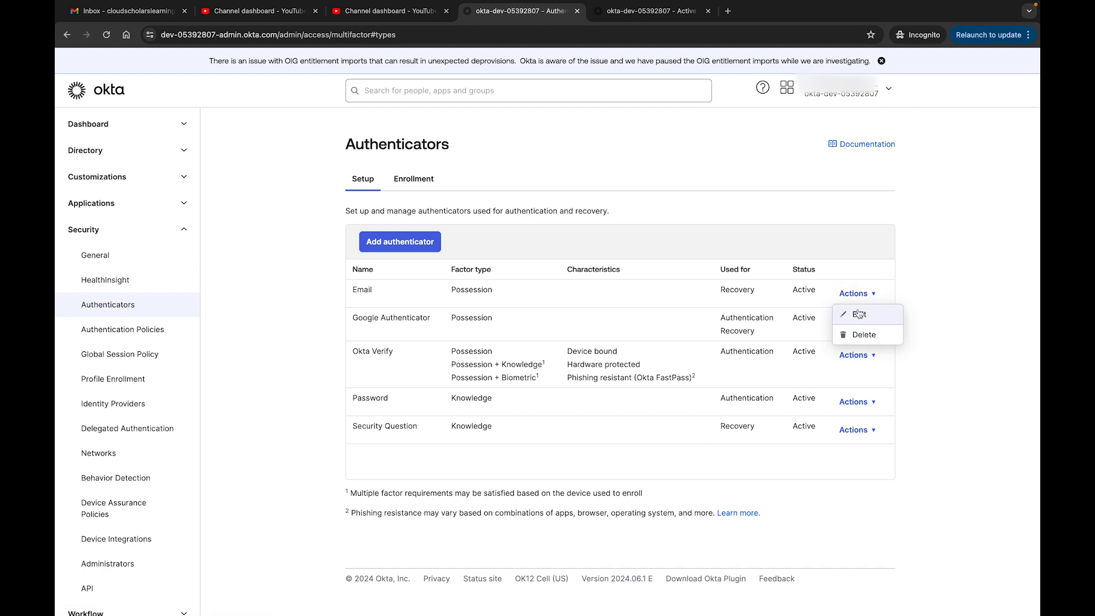
click(859, 312)
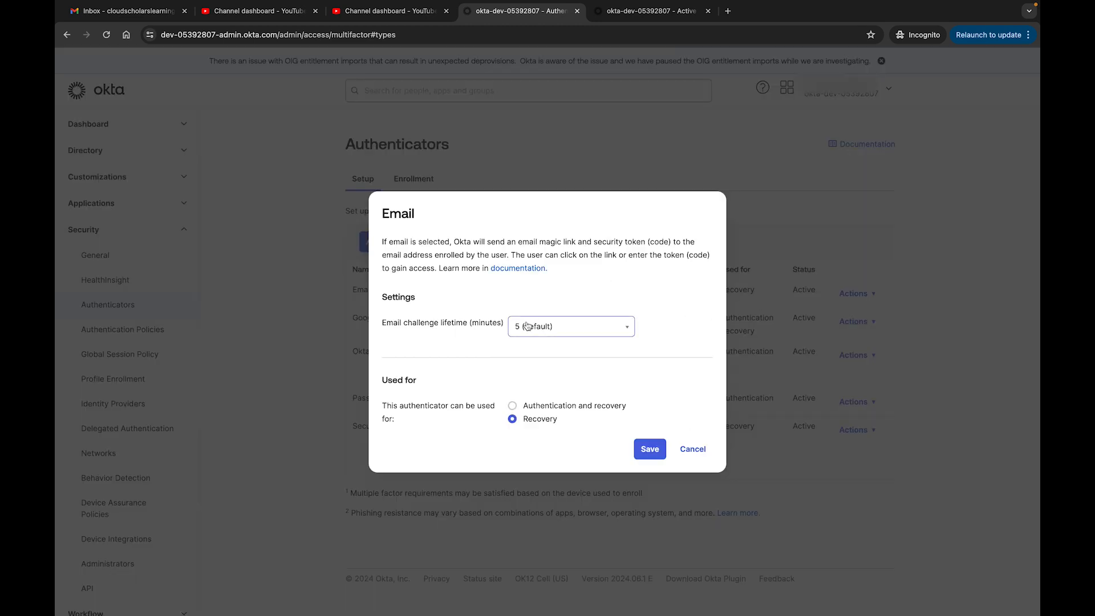
click(693, 449)
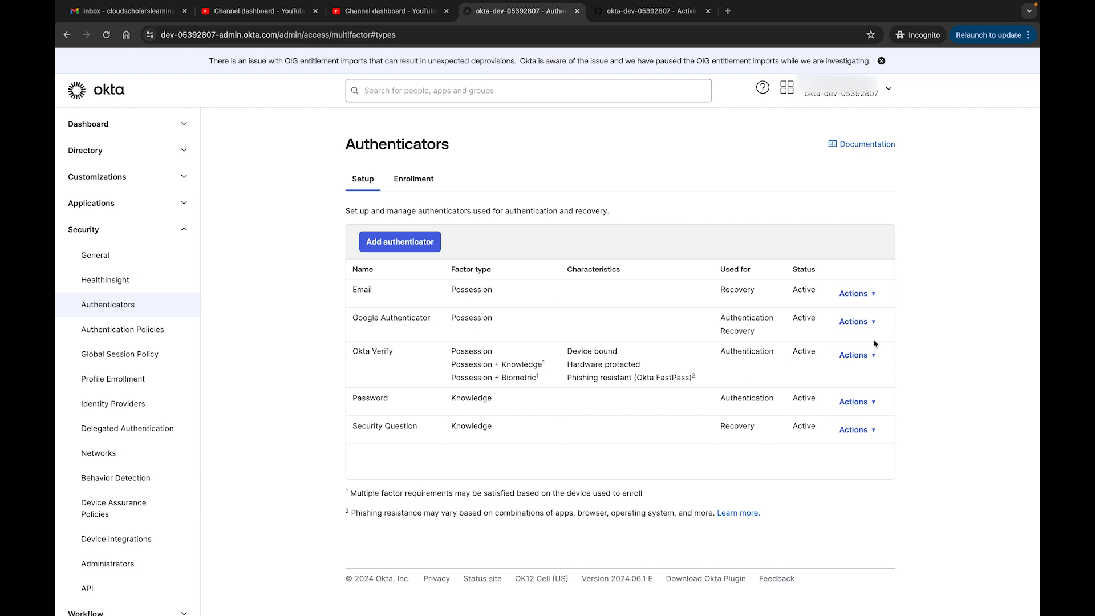
Step: Review the Okta Verify authenticator's enrollment options and push number challenge settings without changing them
click(867, 355)
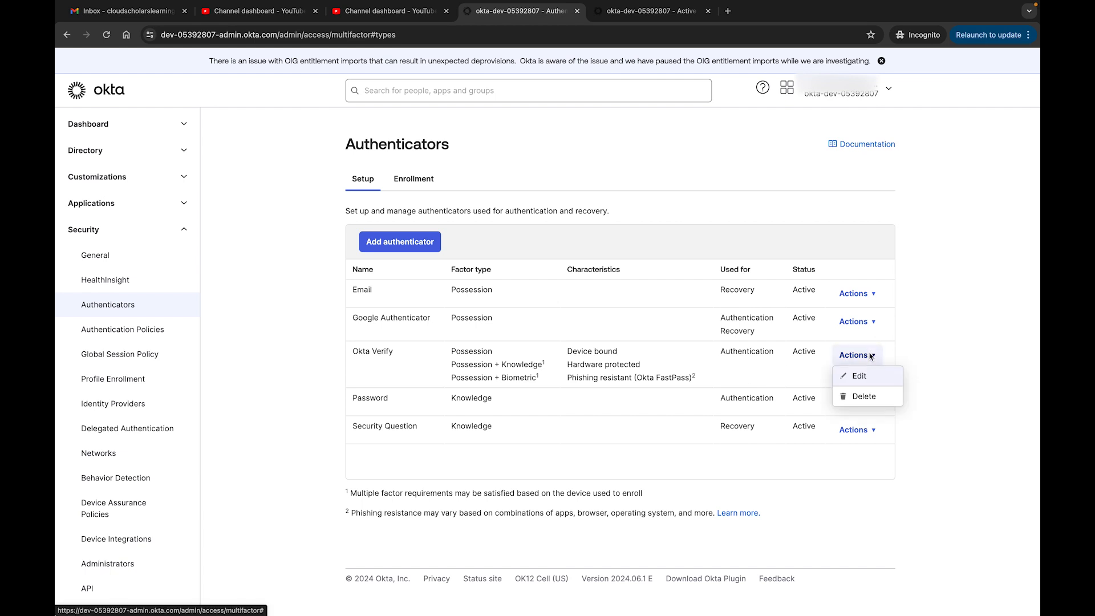
click(865, 383)
scroll(633, 399, down, 5)
scroll(632, 396, up, 5)
scroll(633, 395, down, 5)
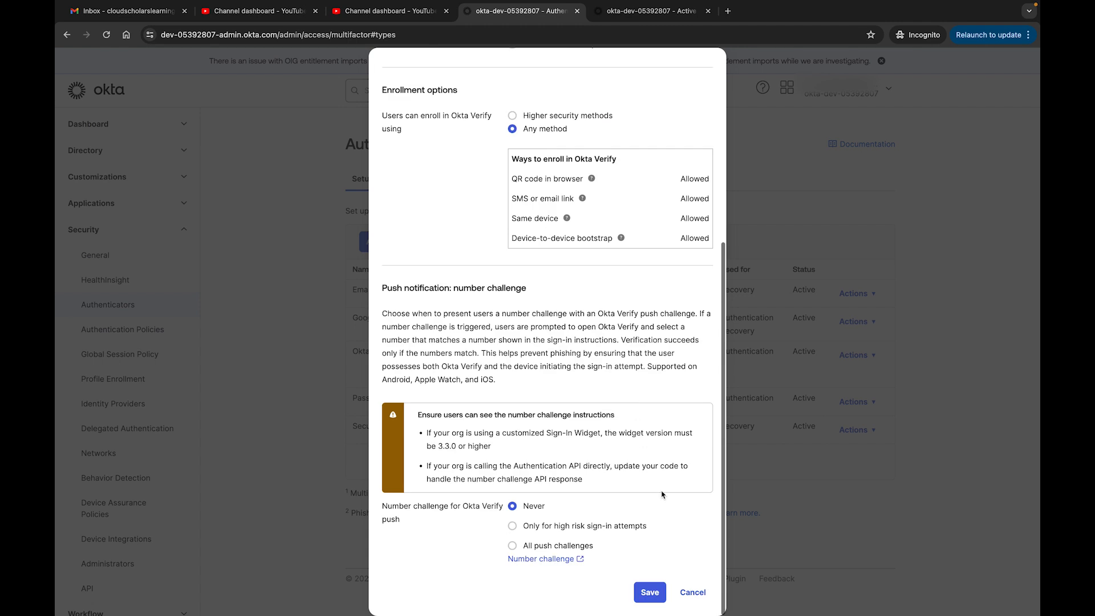
click(689, 594)
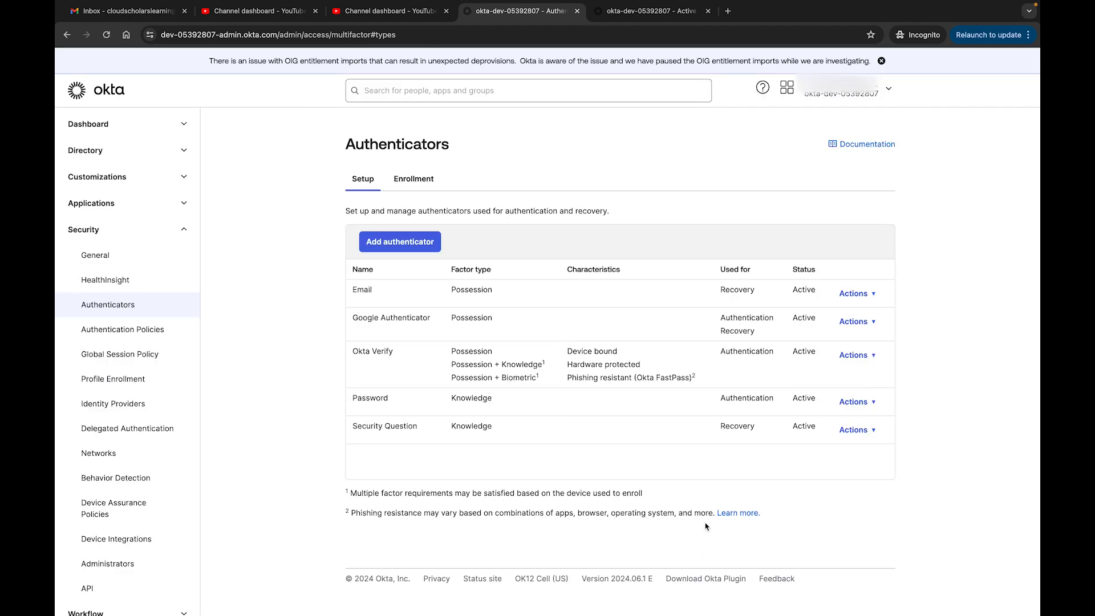
Step: Recheck what the Google Authenticator entry can be used for and close its details
click(875, 323)
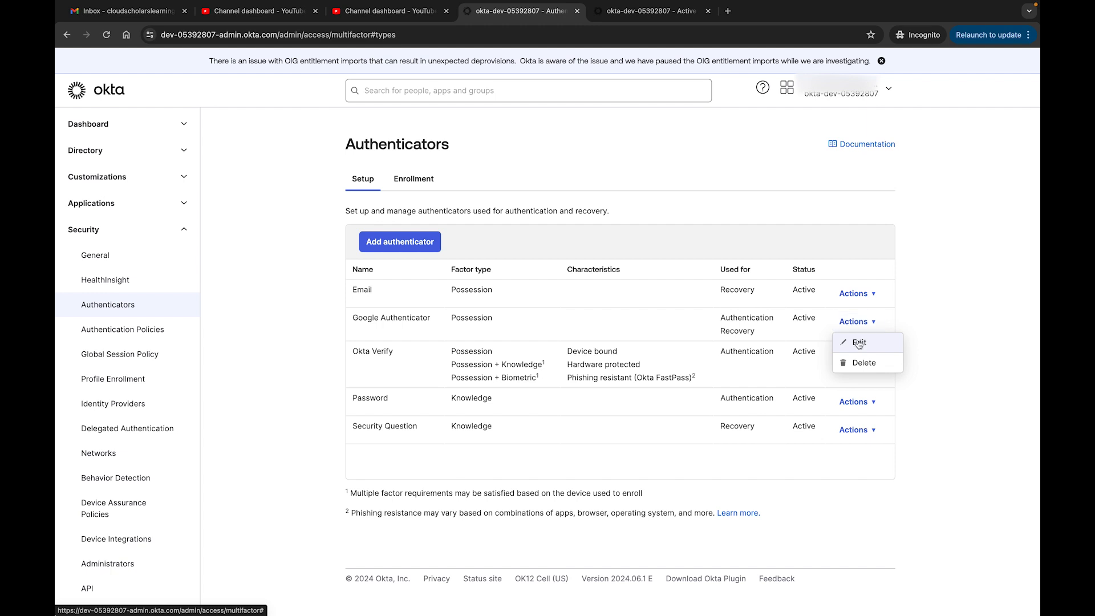
click(860, 343)
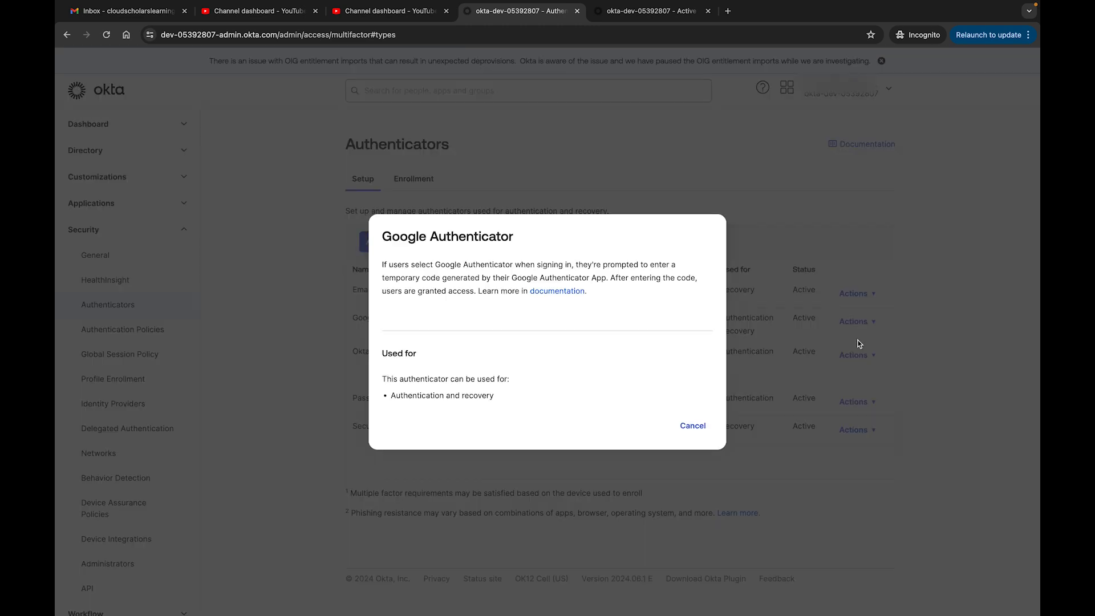
click(693, 426)
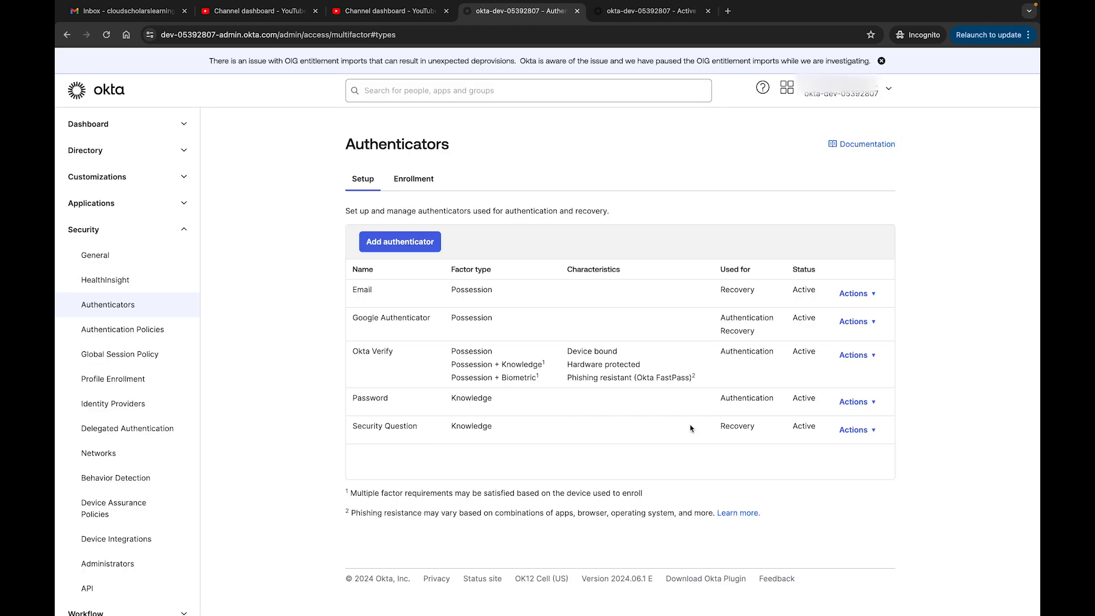
Step: Open the authenticator enrollment policies and review the Default Policy's assigned groups, authenticators and rules
click(414, 182)
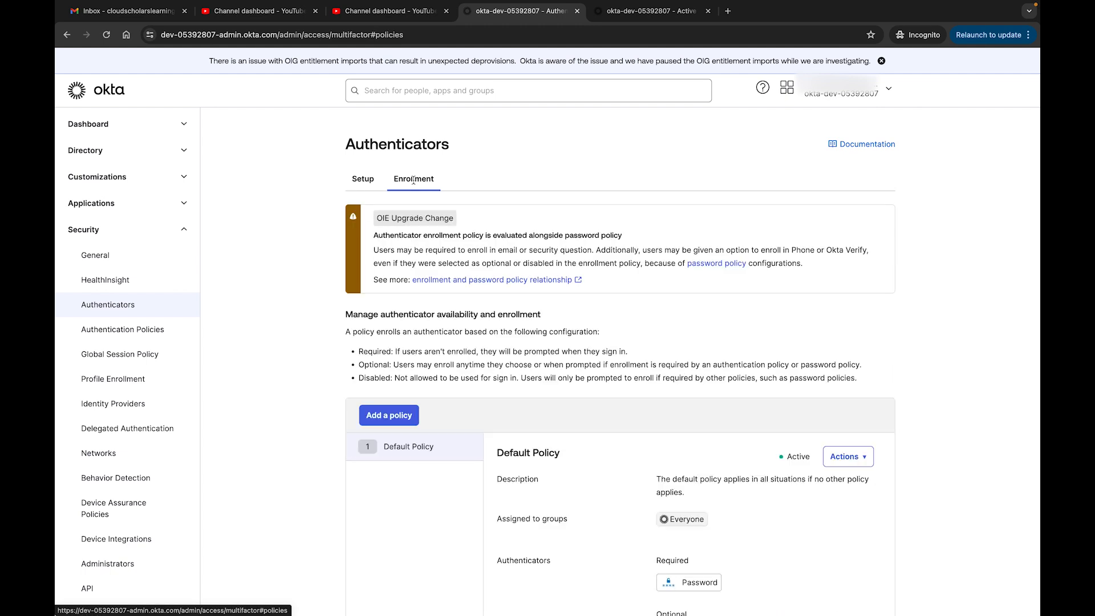
scroll(579, 341, down, 2)
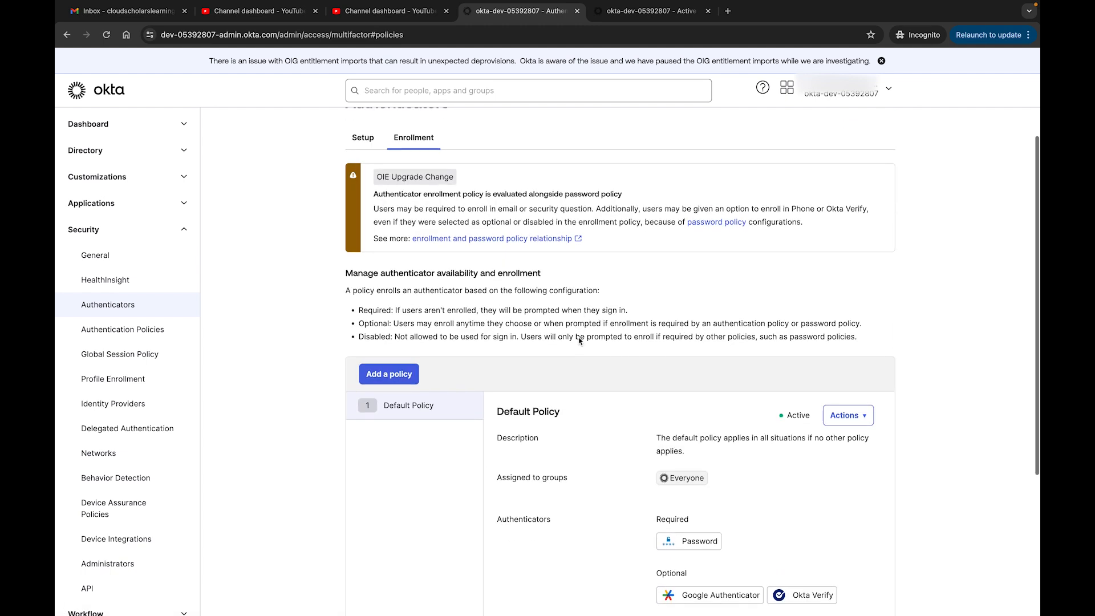
scroll(579, 341, down, 2)
scroll(547, 332, down, 2)
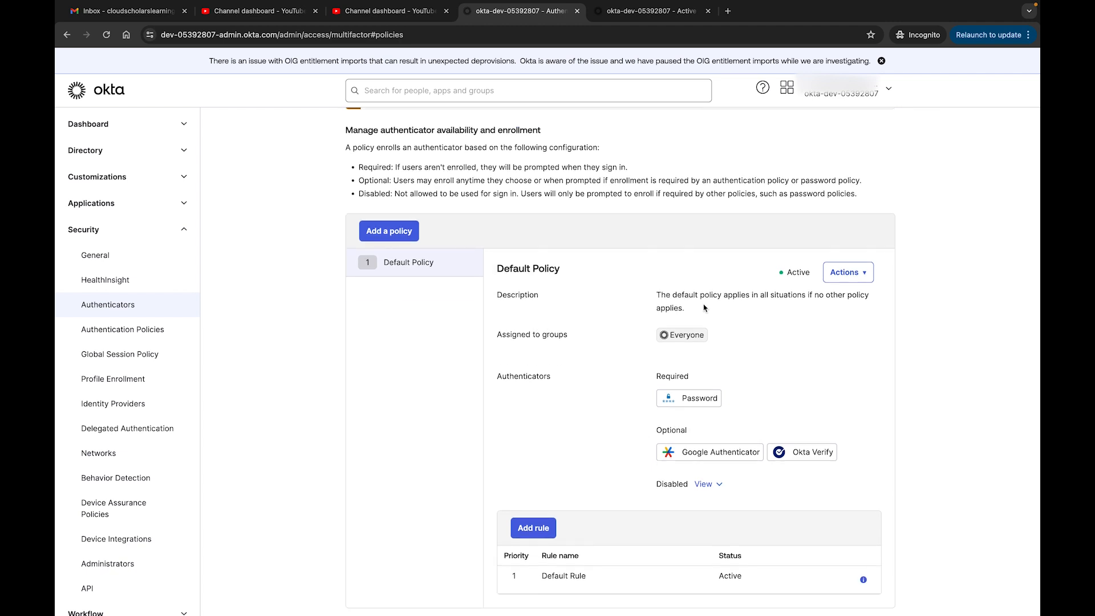
Step: Open the Default Policy for editing, review the enrollment setting of each authenticator, and close it without updating
click(861, 273)
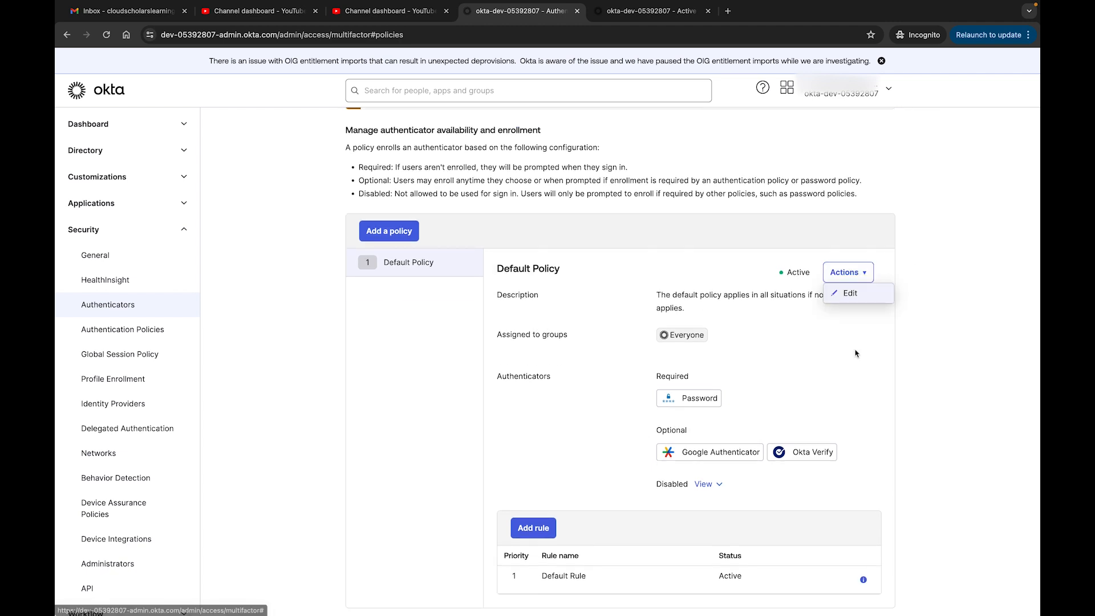
scroll(876, 357, down, 1)
click(865, 240)
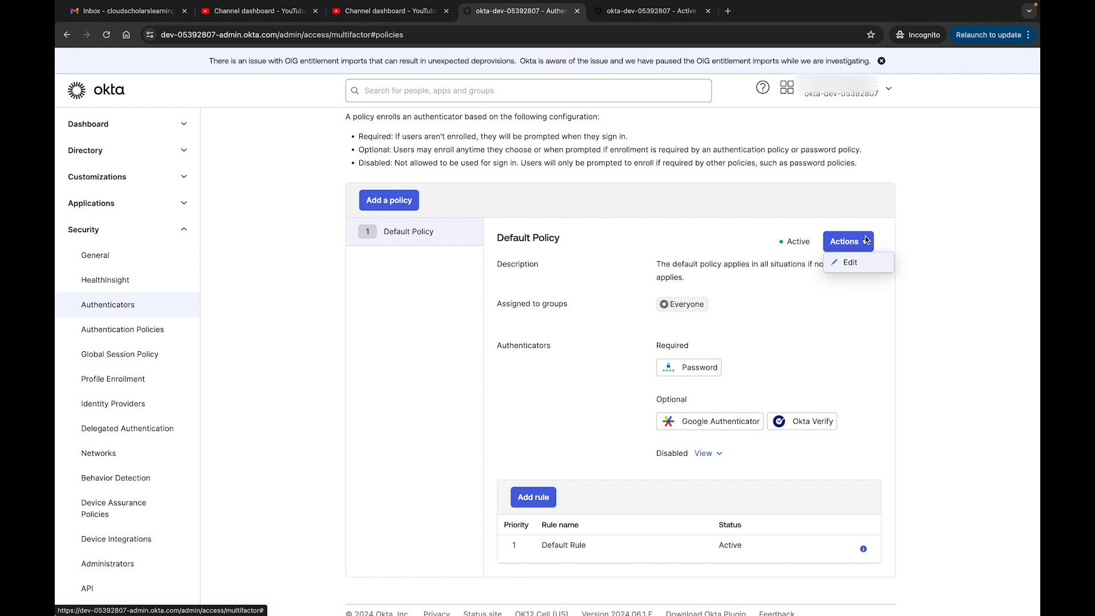
click(848, 264)
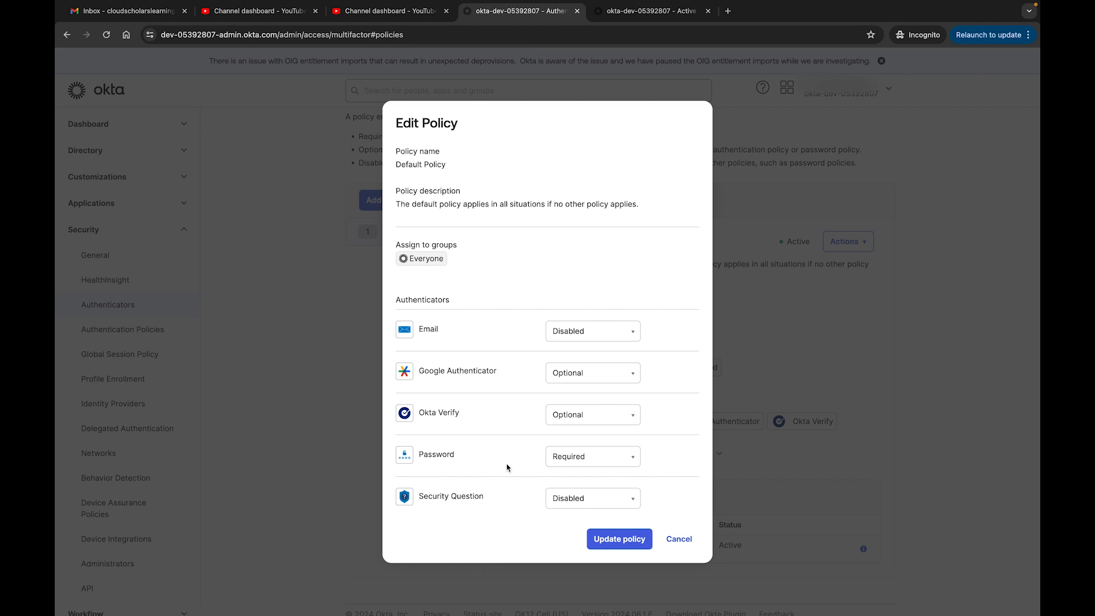
click(678, 538)
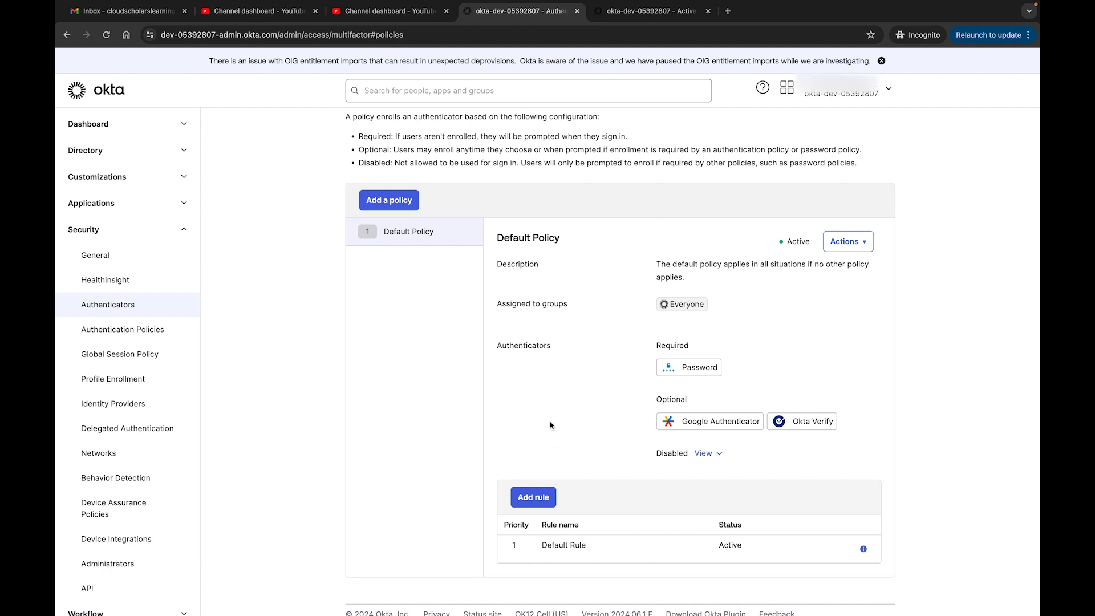
Step: Start a new authenticator enrollment policy with "Contractors Policy" as both its name and its description
click(394, 200)
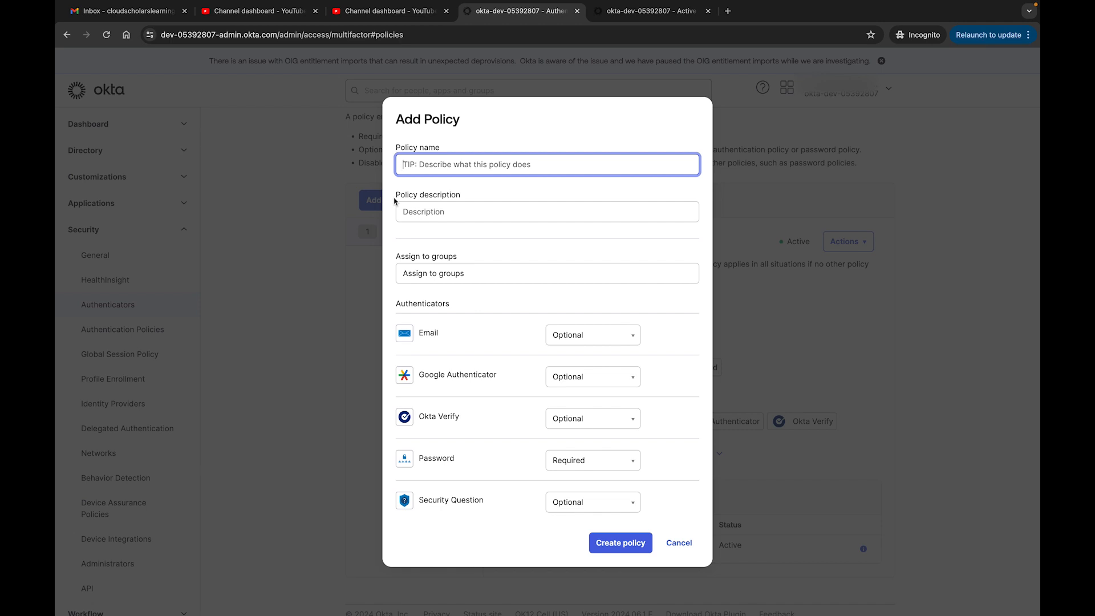
text(Contractors)
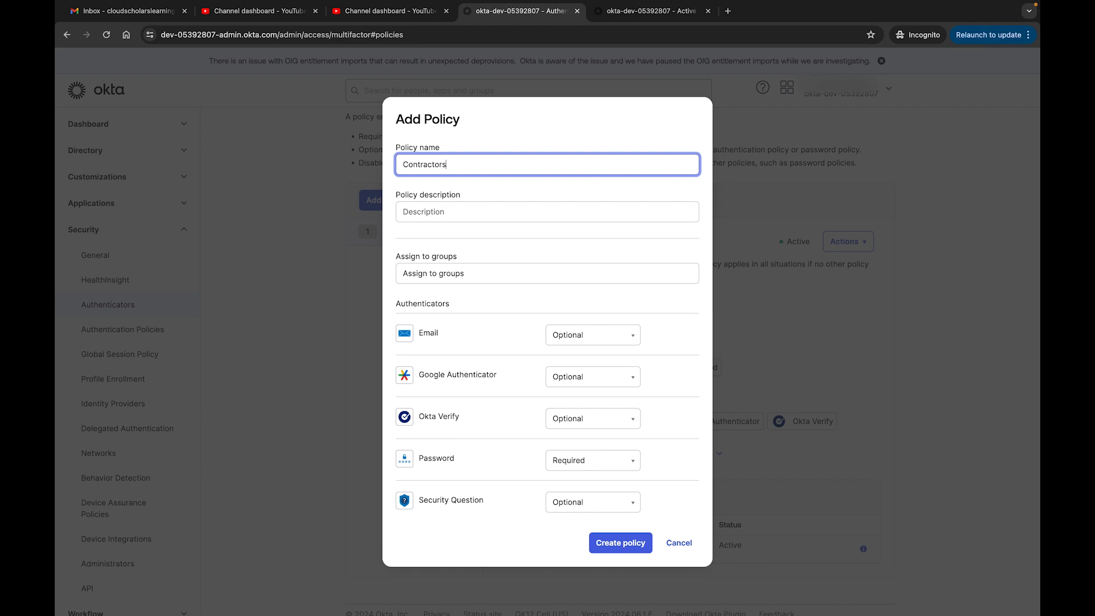
text( Policy)
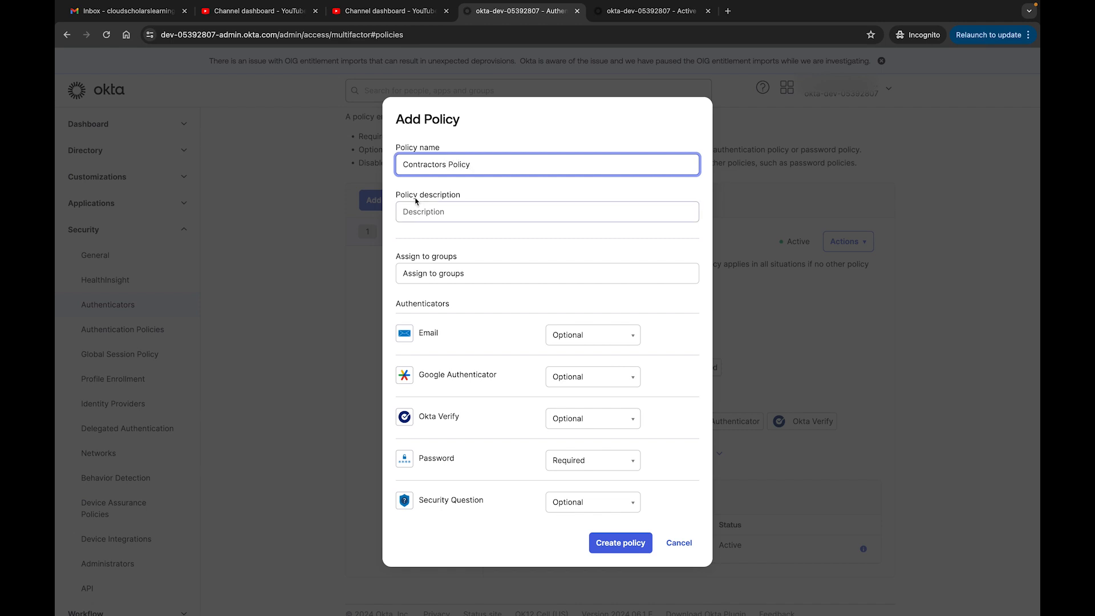
key(super+a)
key(super+c)
key(Tab)
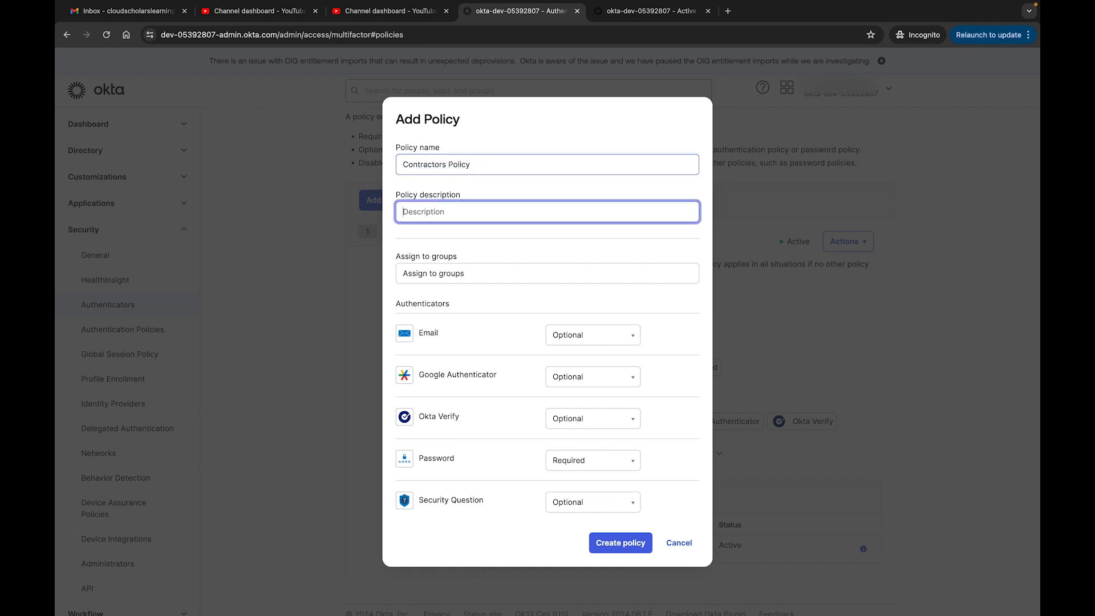
key(super+v)
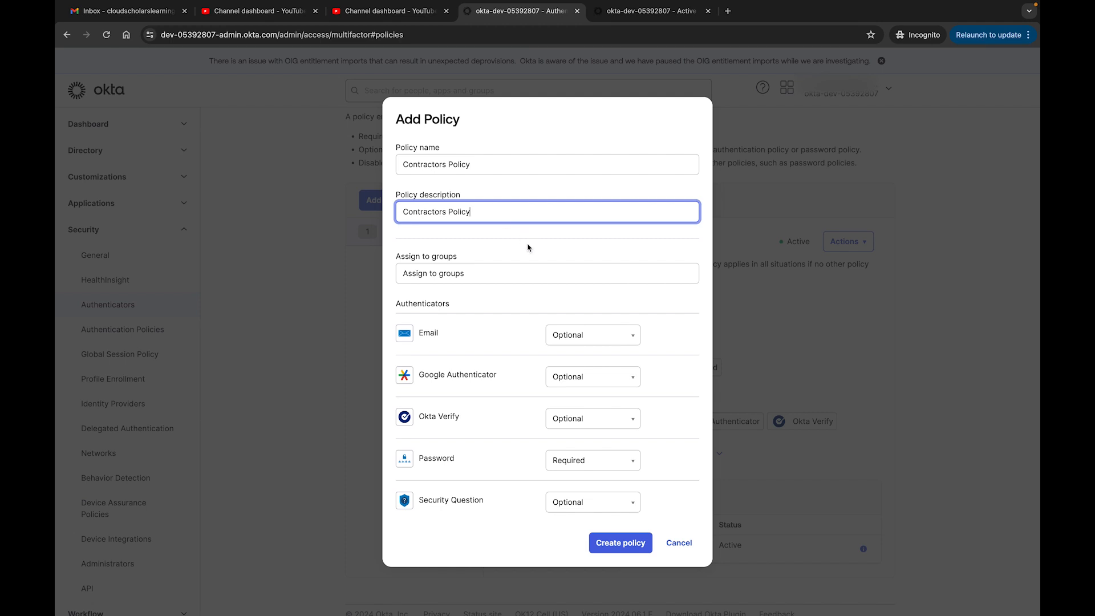
Step: Assign the new enrollment policy to the Contractors group
click(479, 276)
text(Contra)
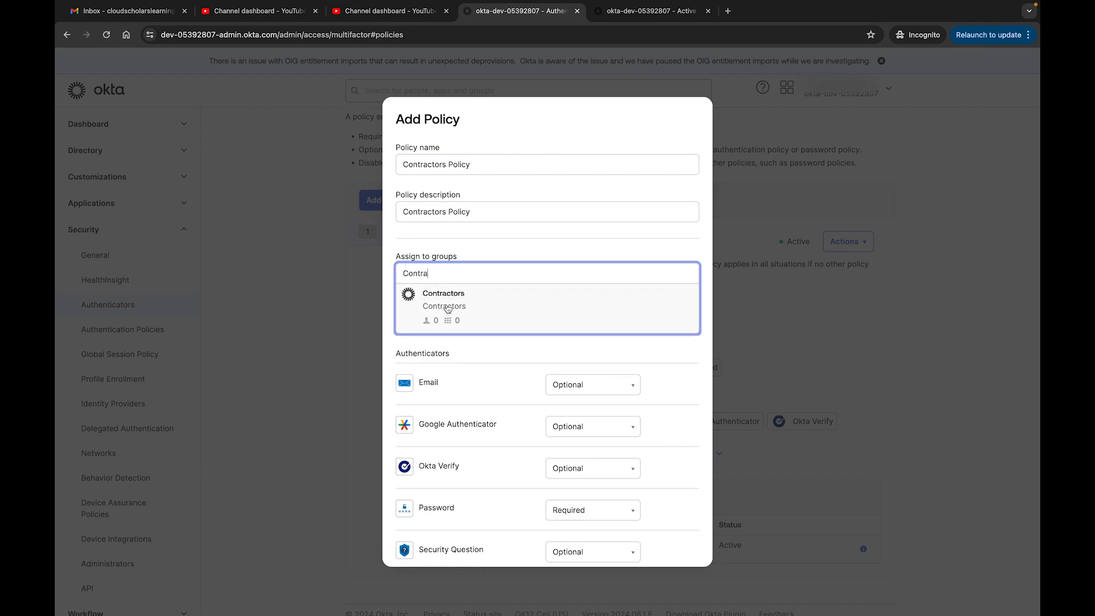
click(453, 304)
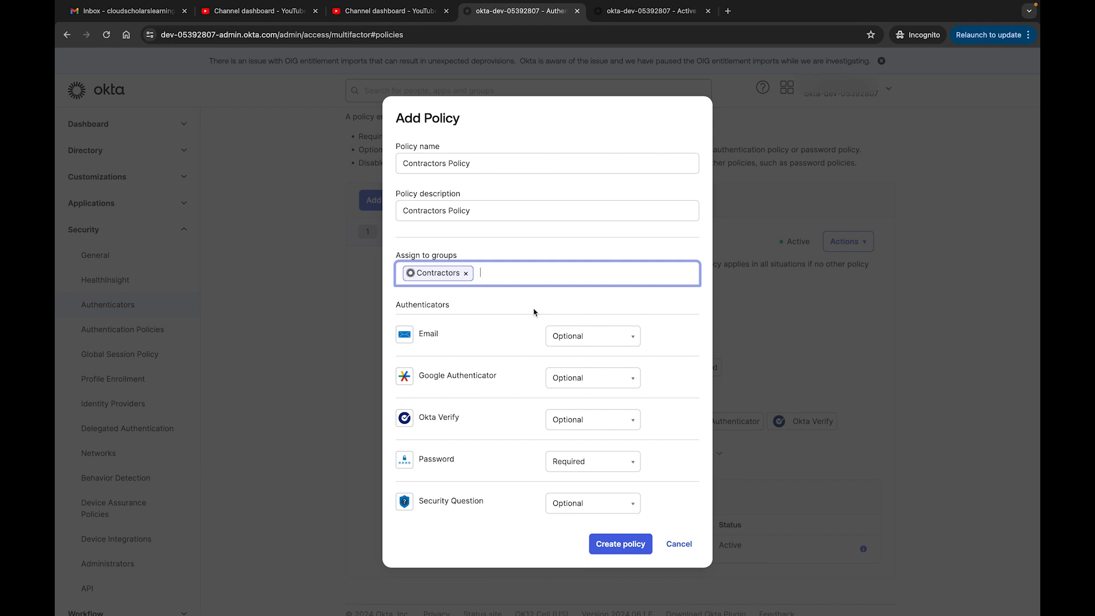
Step: Set Email to Disabled, Google Authenticator to Optional and Okta Verify to Required in the new policy
click(598, 339)
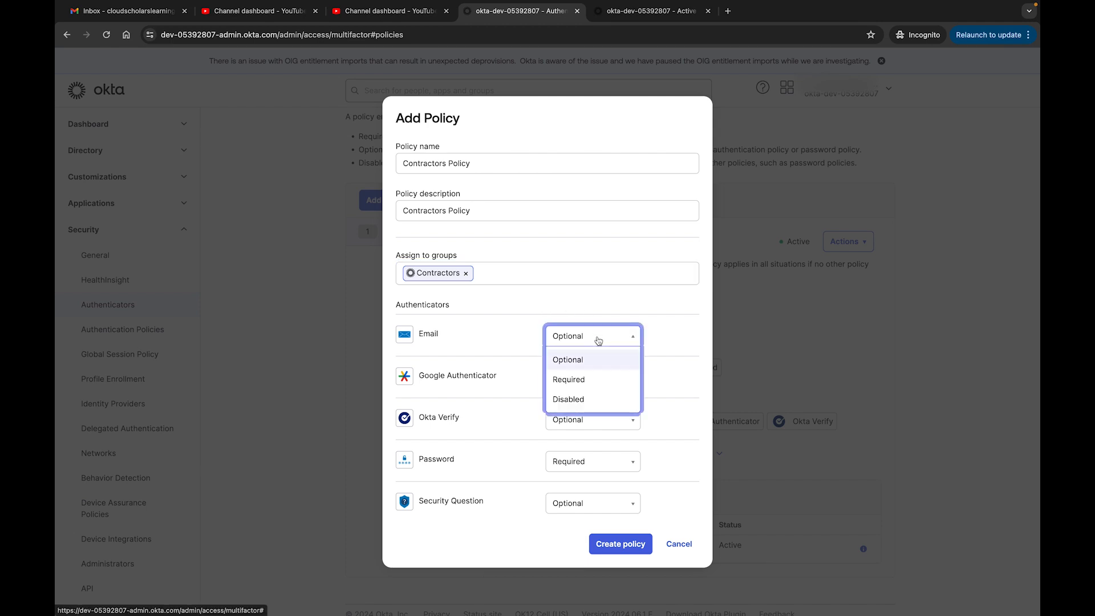
click(580, 400)
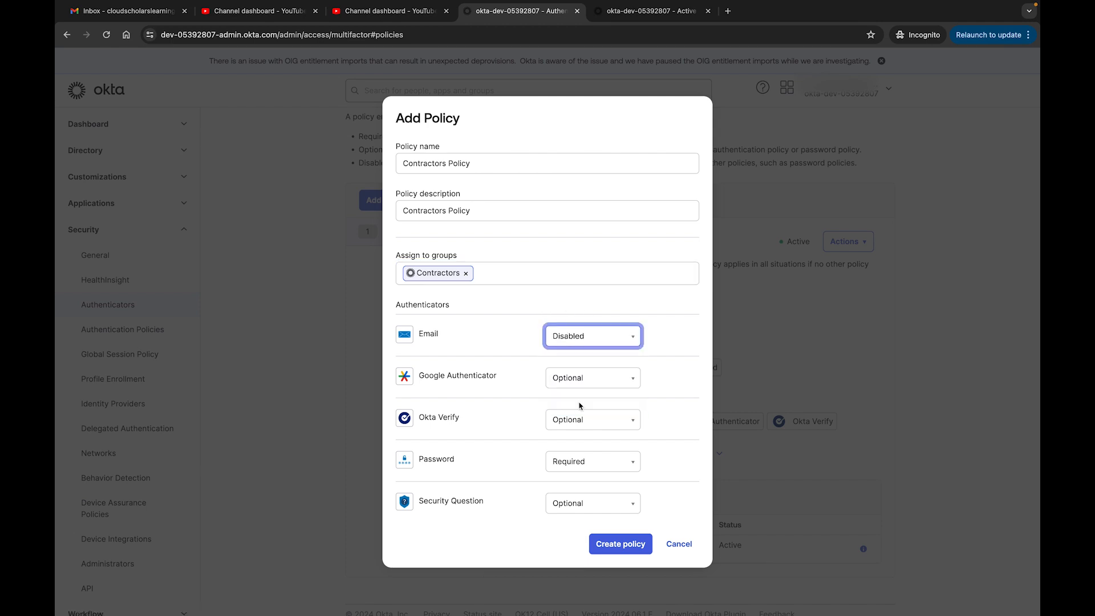
click(627, 379)
click(587, 428)
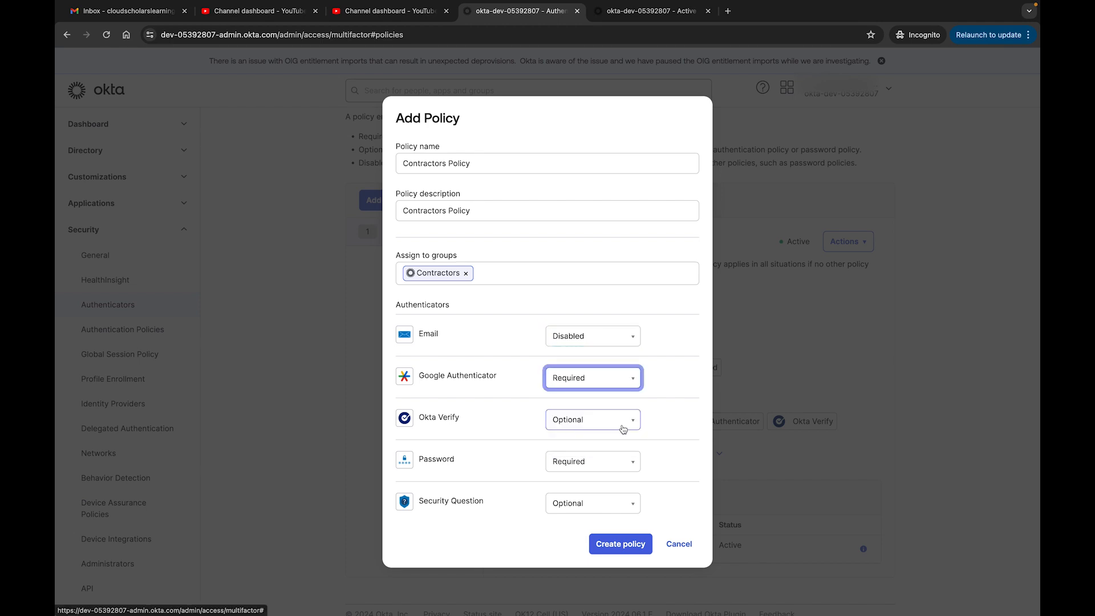
click(622, 429)
click(597, 462)
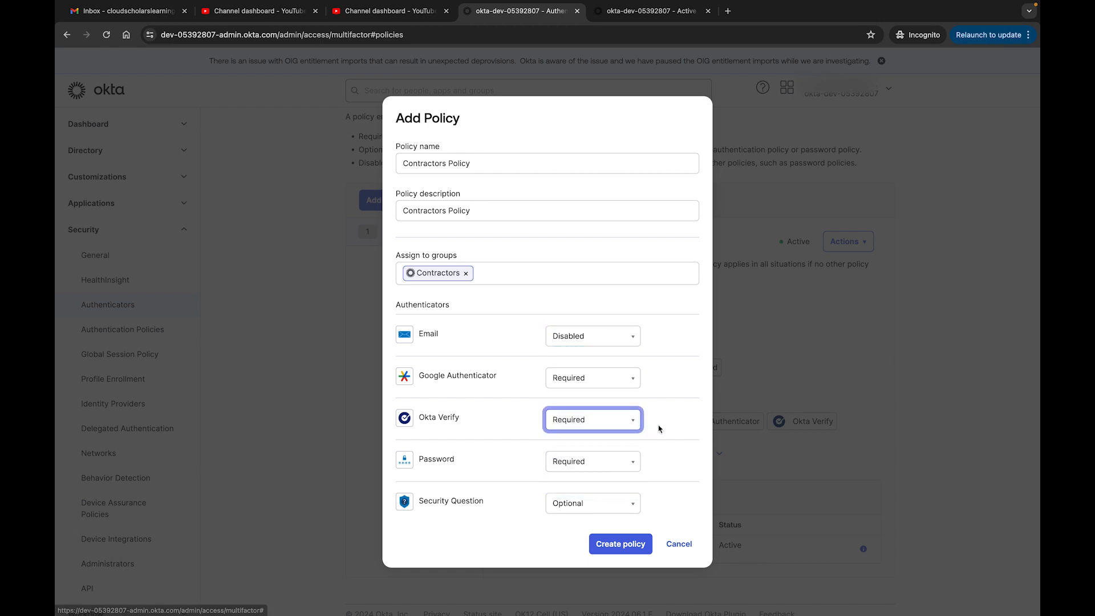
click(633, 381)
click(575, 407)
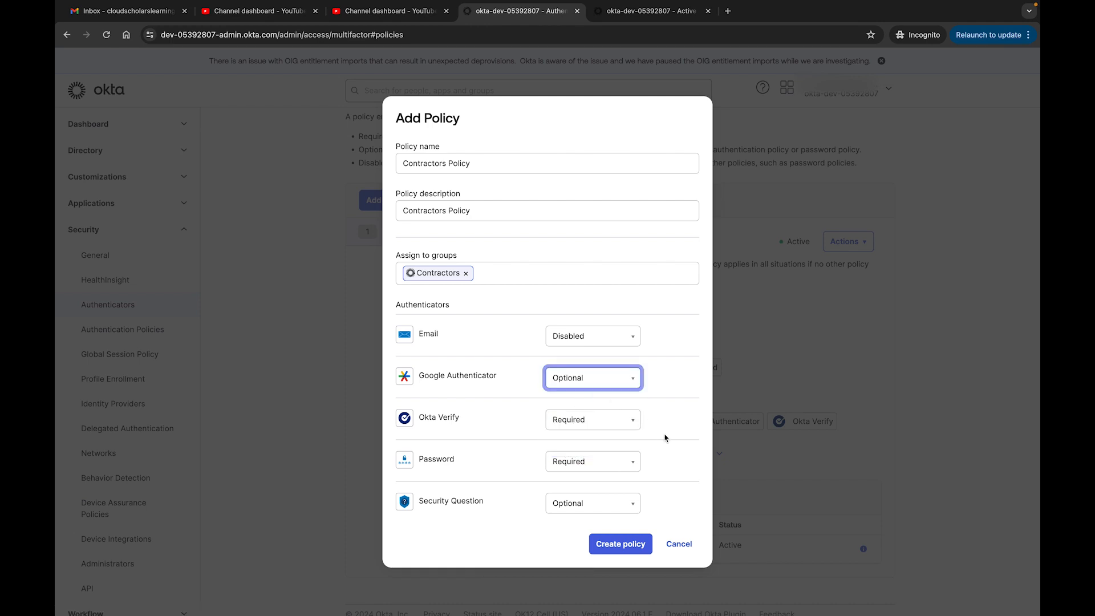
Step: Leave Password as Required, set Security Question to Required, and create the policy
click(616, 468)
click(587, 505)
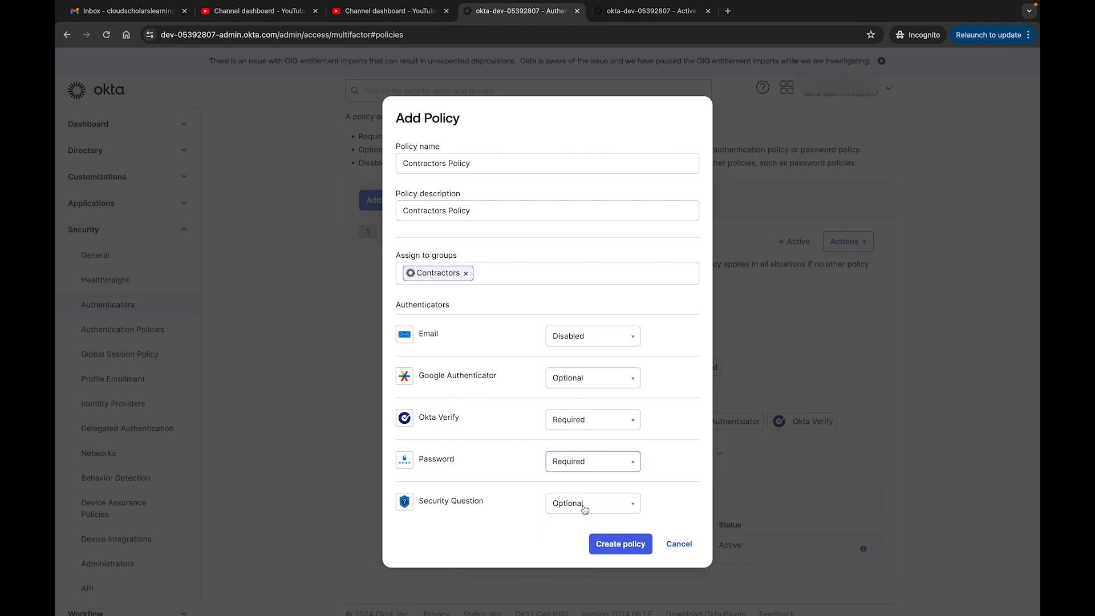
click(627, 504)
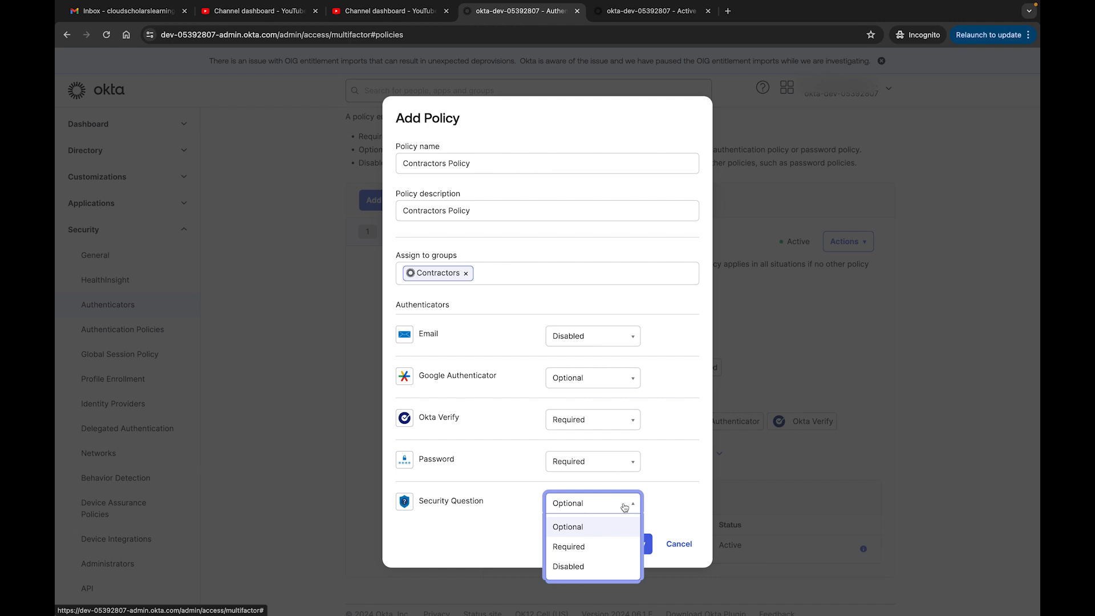
click(590, 551)
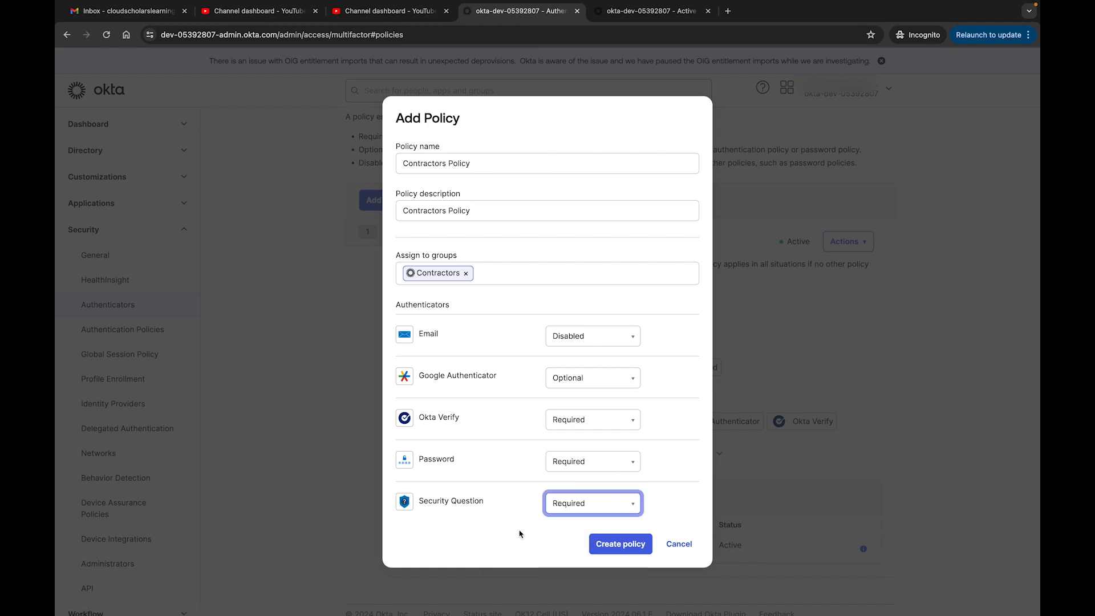
click(611, 546)
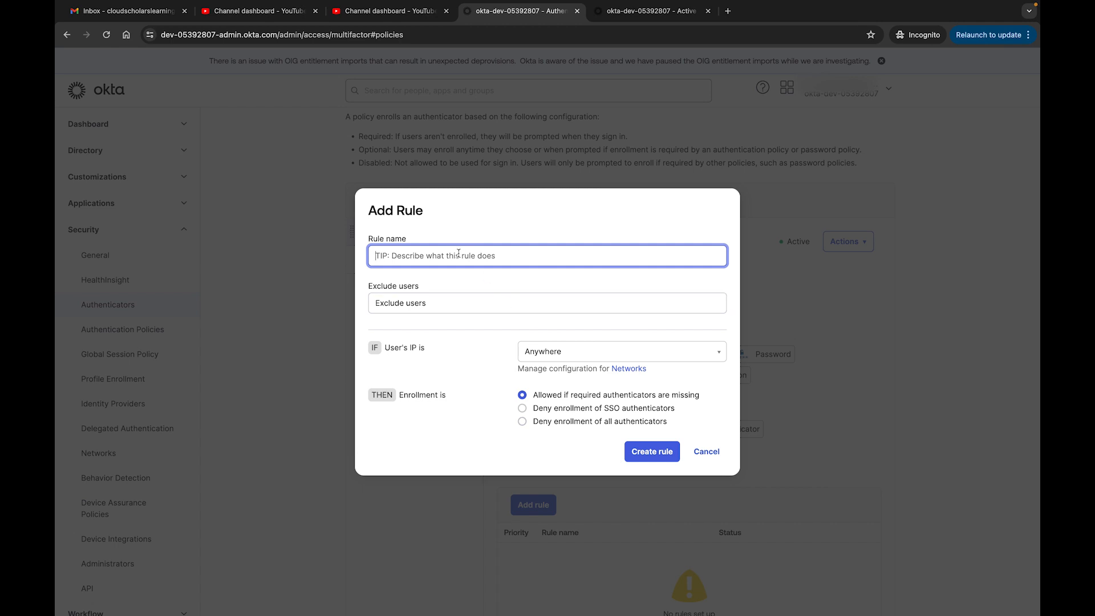
Step: Create the rule "Contractors Rule" for user IPs anywhere, with enrollment allowed if required authenticators are missing and no users excluded
text(Contractors Rule)
click(452, 302)
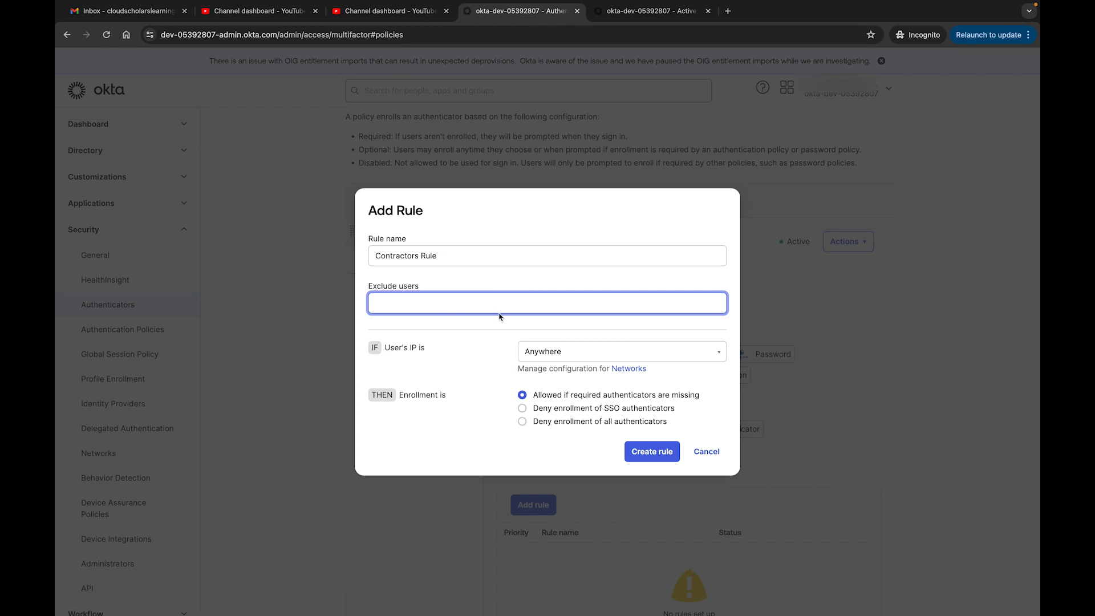
click(592, 350)
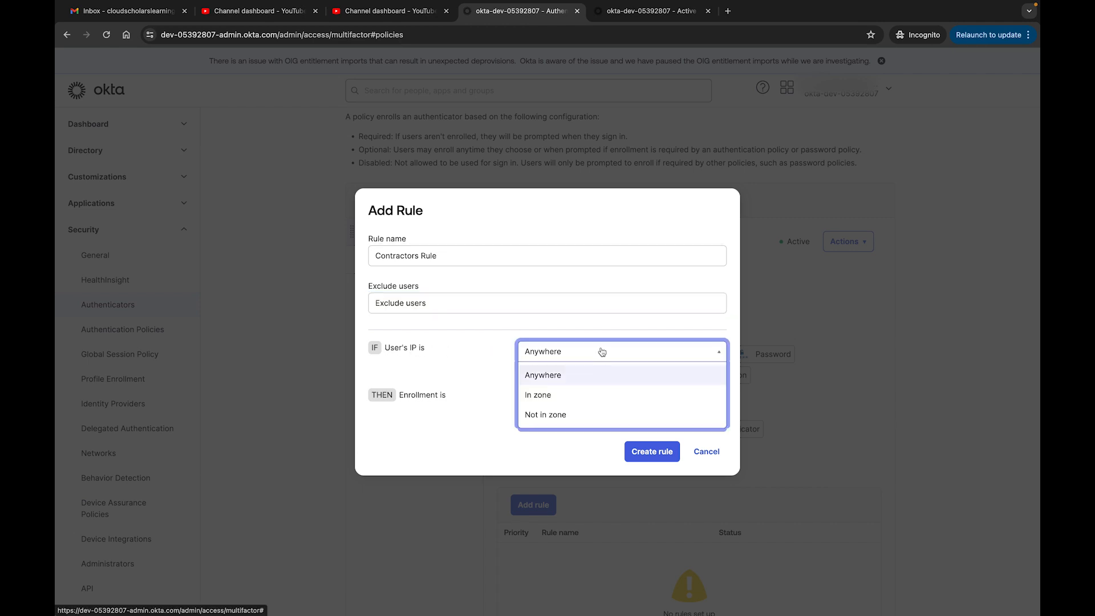
click(581, 378)
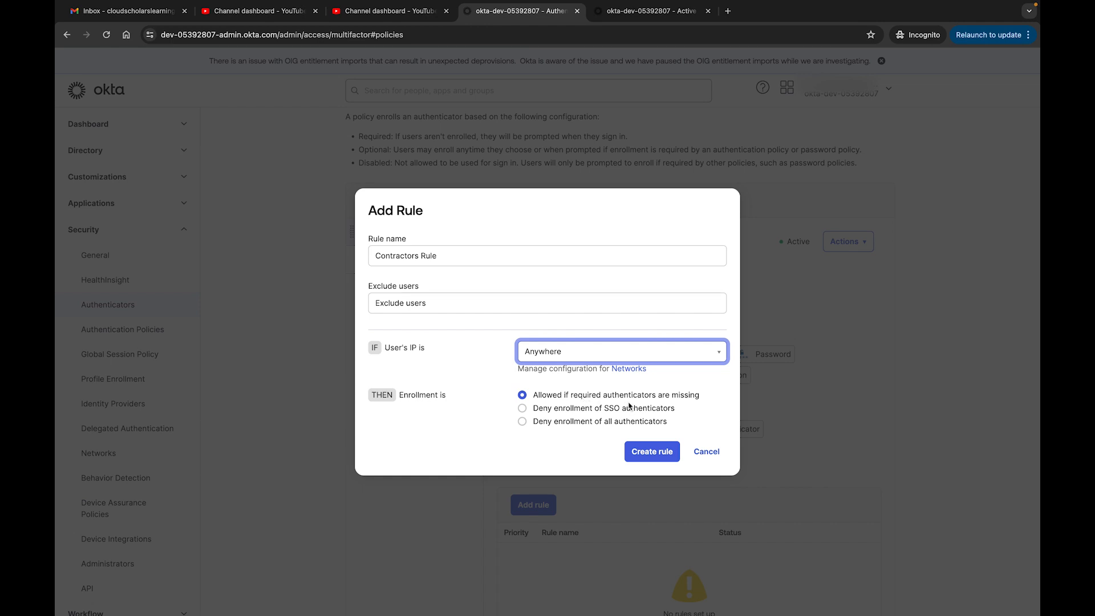
click(594, 414)
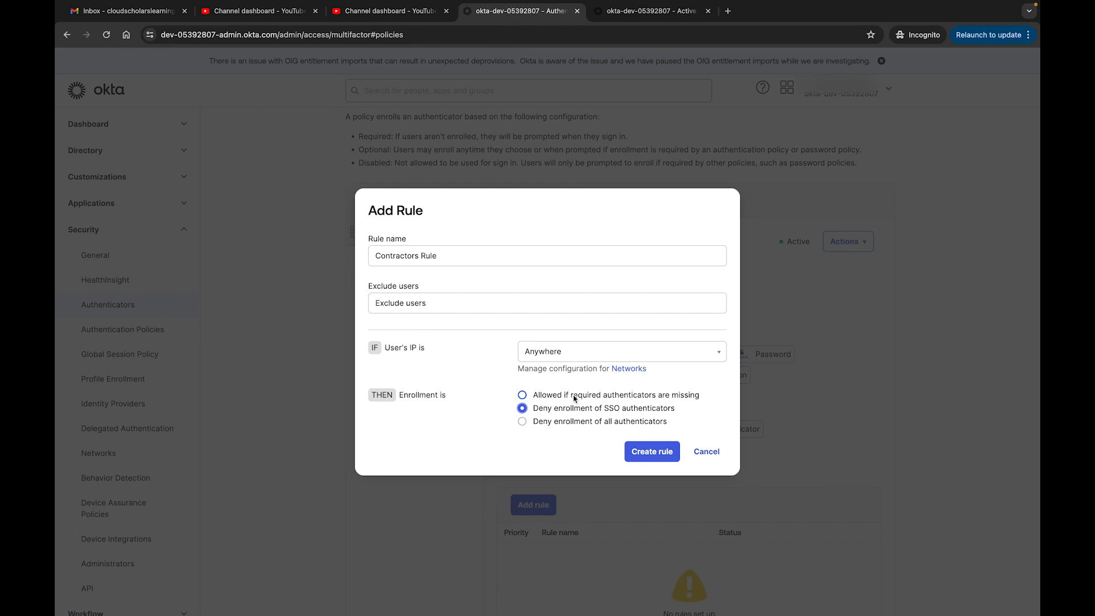
click(575, 398)
click(651, 455)
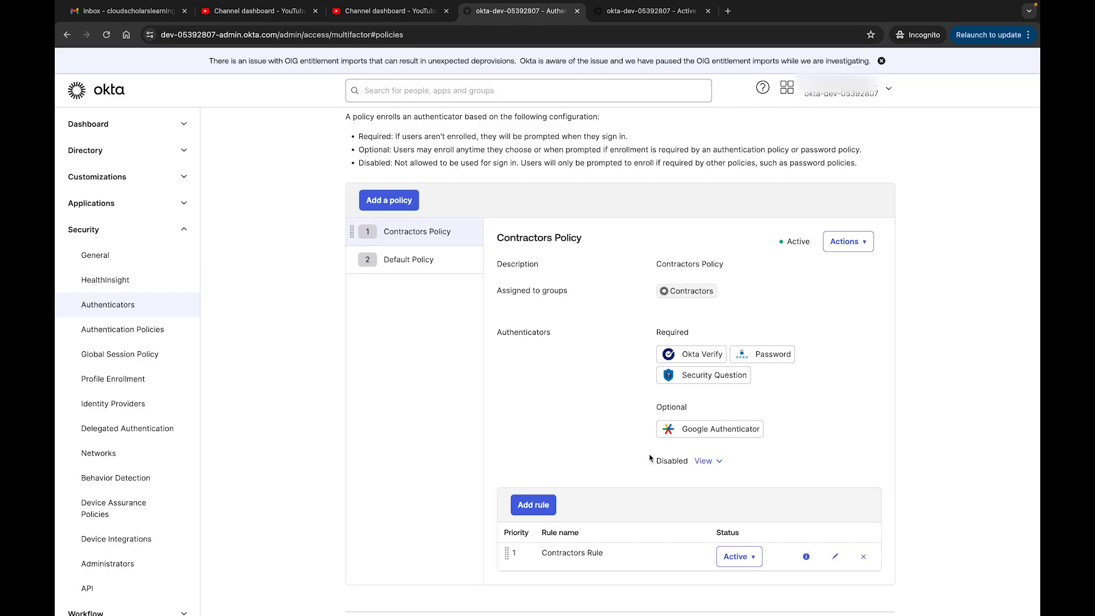
Step: Review the Contractors Policy's assigned group, required and optional authenticators, and its rule
scroll(562, 437, down, 1)
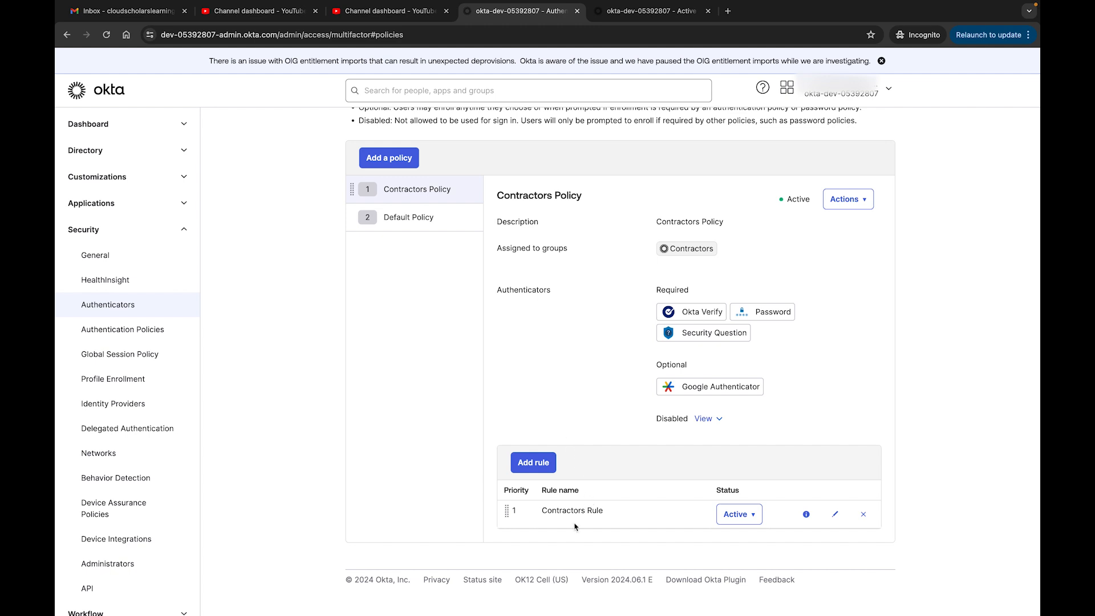
scroll(619, 409, up, 1)
scroll(620, 408, up, 1)
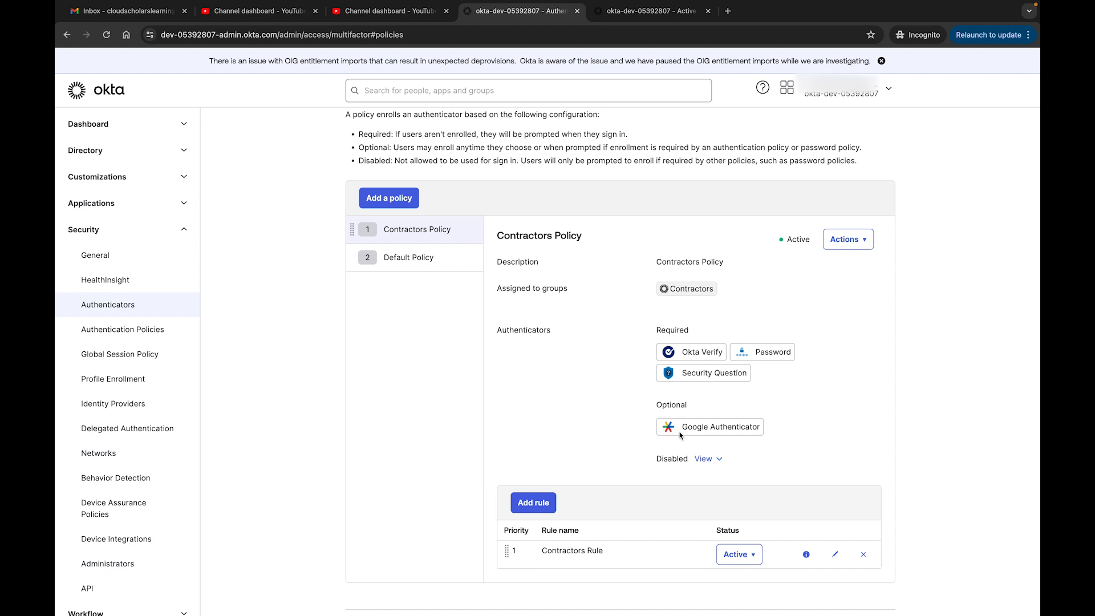
scroll(593, 414, up, 2)
scroll(592, 414, up, 3)
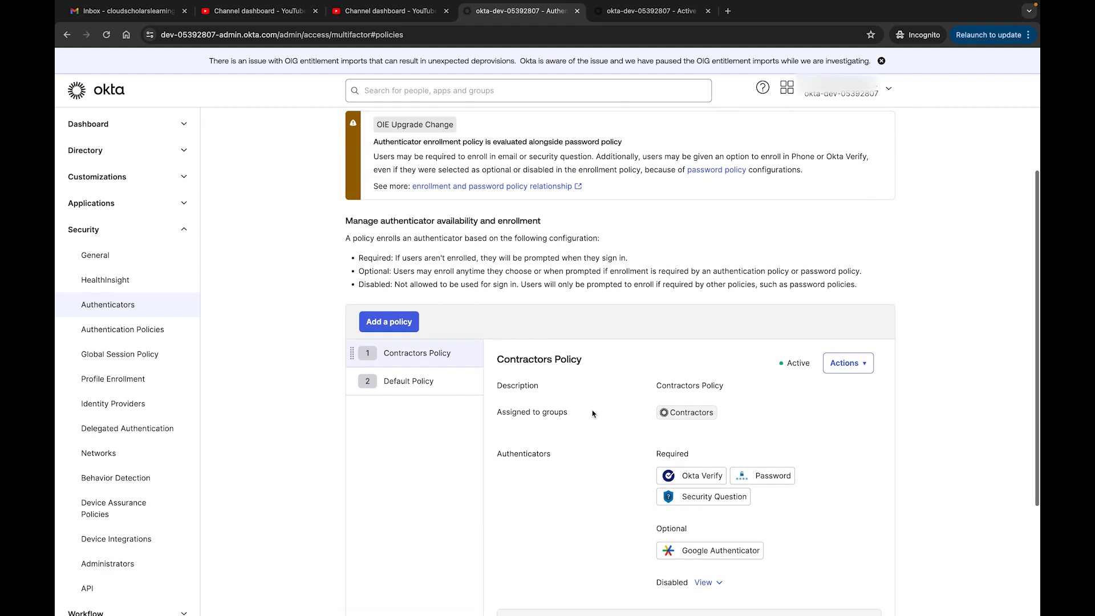